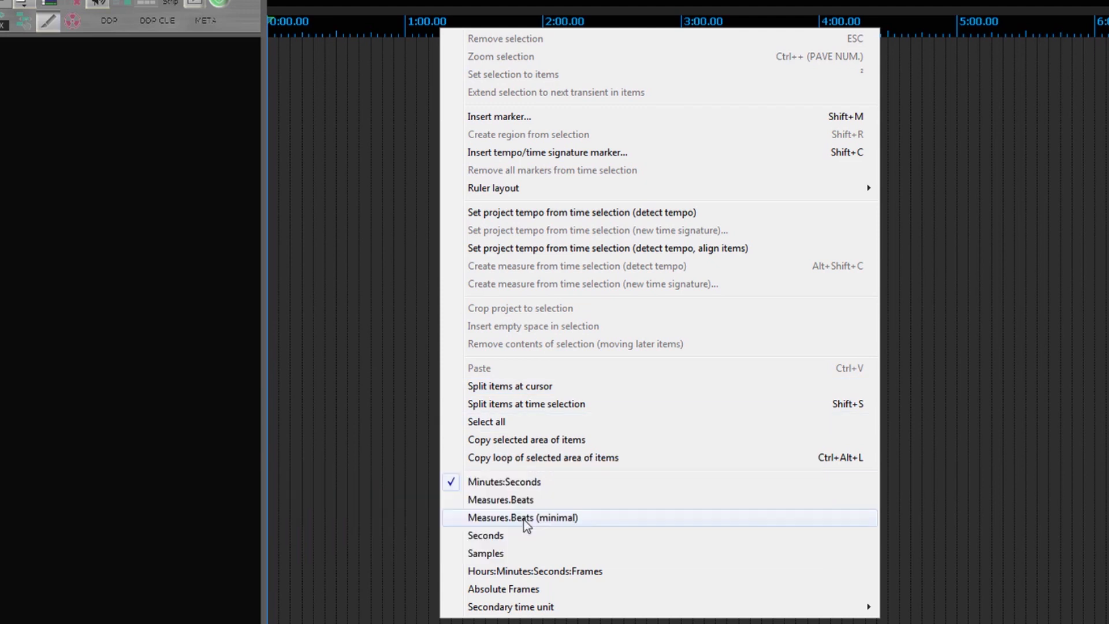
# - Set the timeline ruler to Hours:Minutes:Seconds:Frames and name the new track IMAGE
pyautogui.click(524, 572)
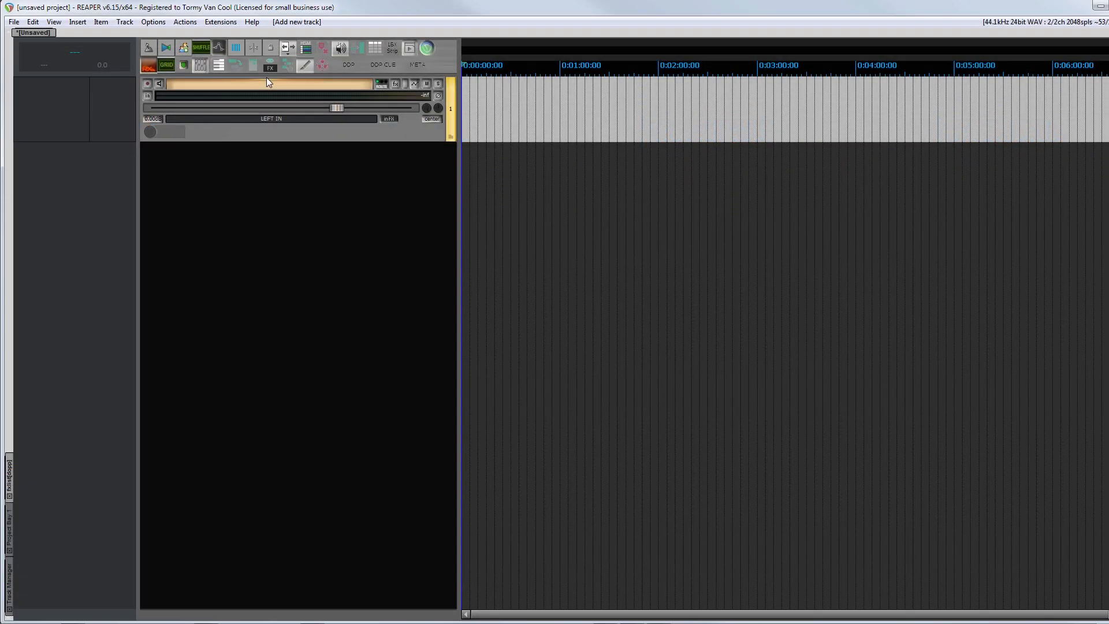
pyautogui.doubleClick(265, 86)
pyautogui.write('IMAGE')
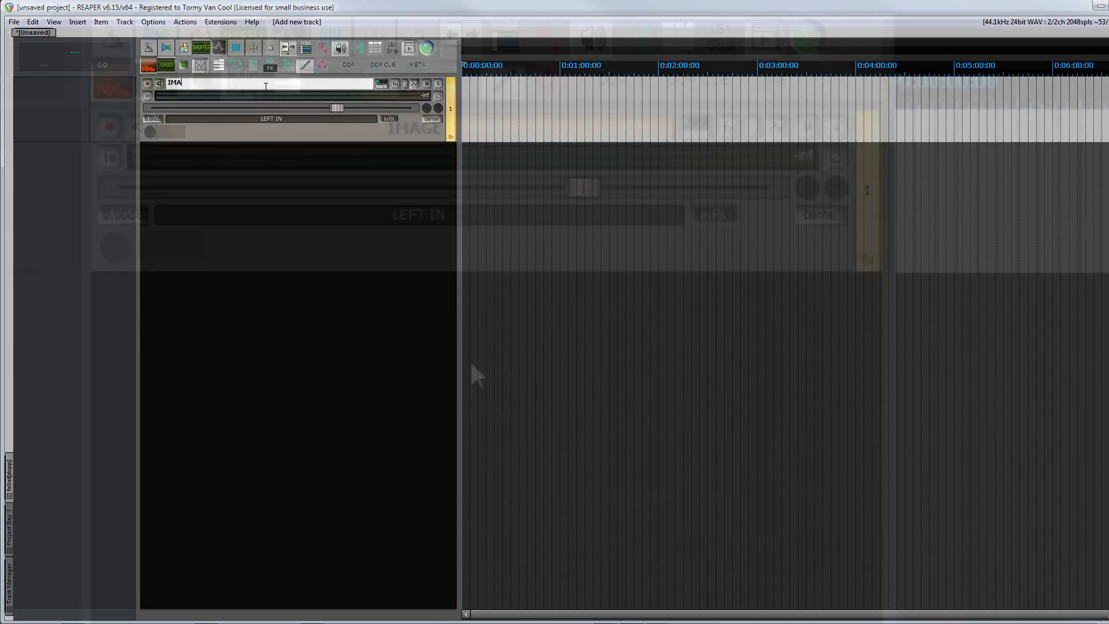
pyautogui.press('Return')
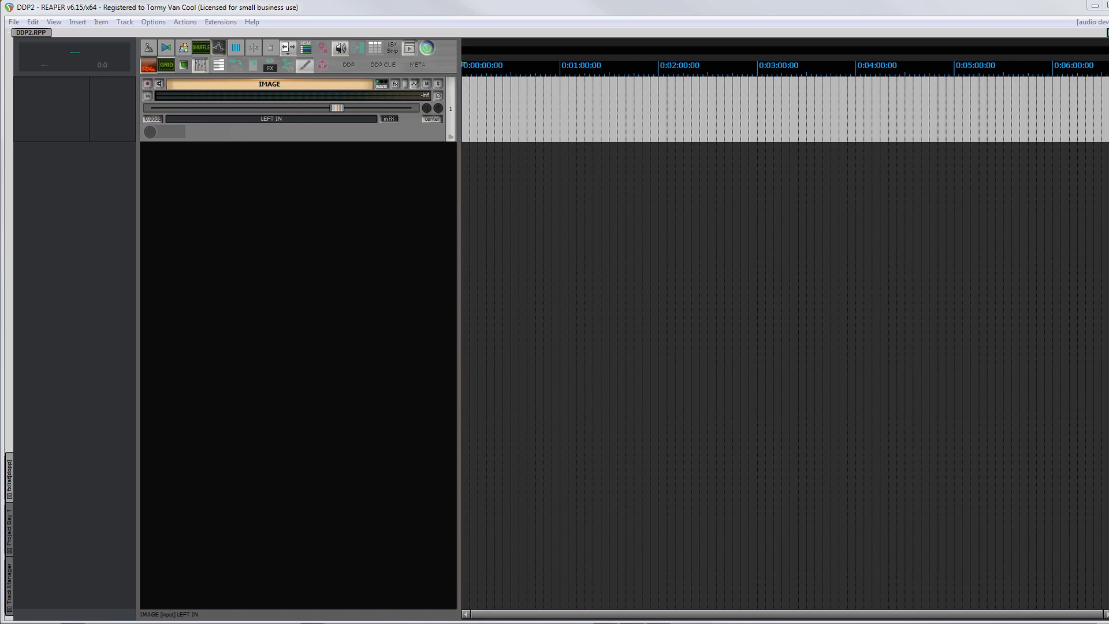
# - Open the REAPER resource path and locate reaper_ddp_edit_64.dll in the UserPlugins folder
pyautogui.click(153, 22)
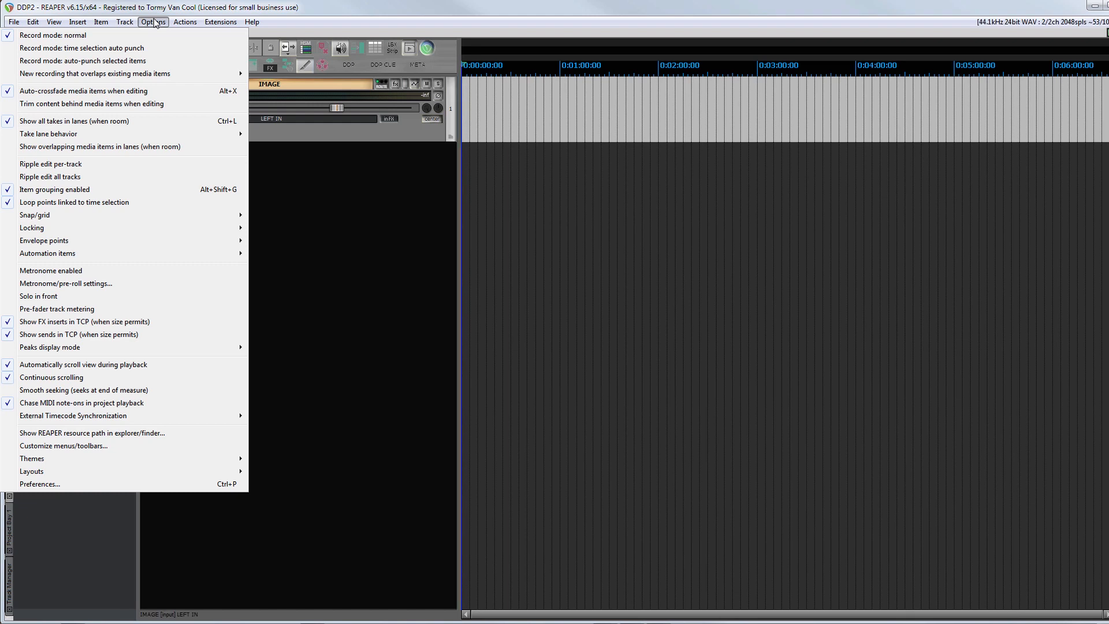
pyautogui.click(136, 434)
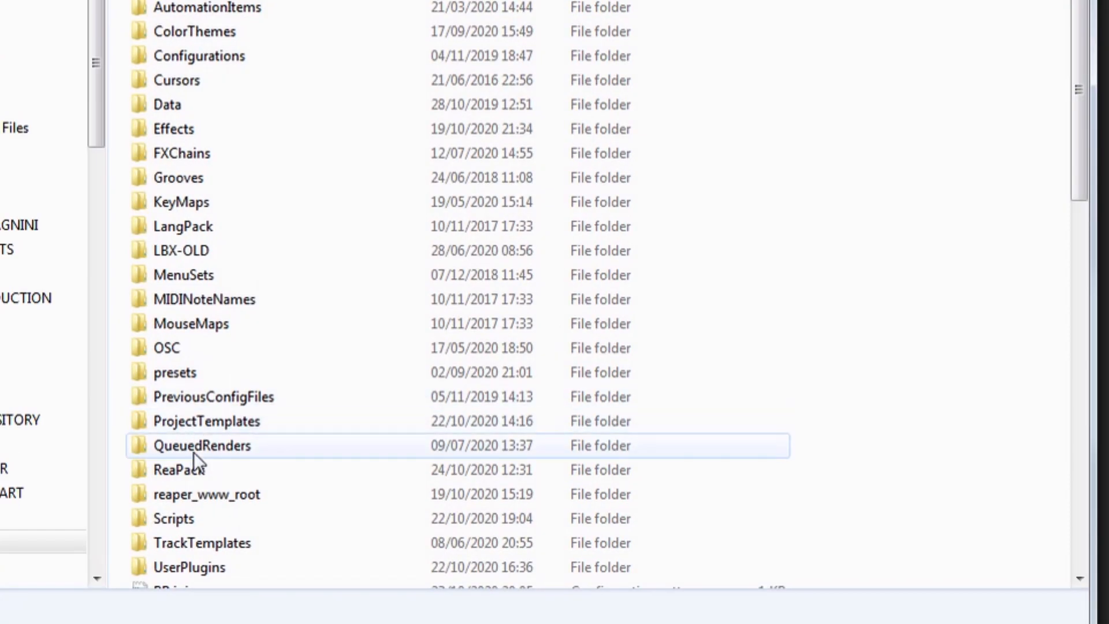
pyautogui.click(198, 445)
pyautogui.scroll(-3, 198, 445)
pyautogui.click(282, 356)
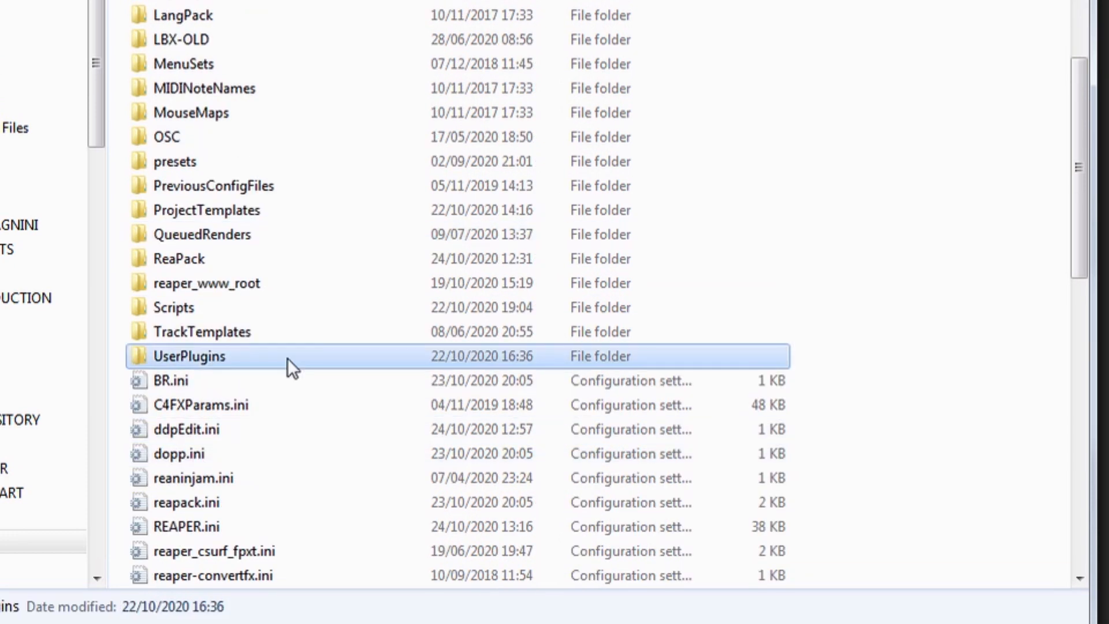
pyautogui.doubleClick(287, 358)
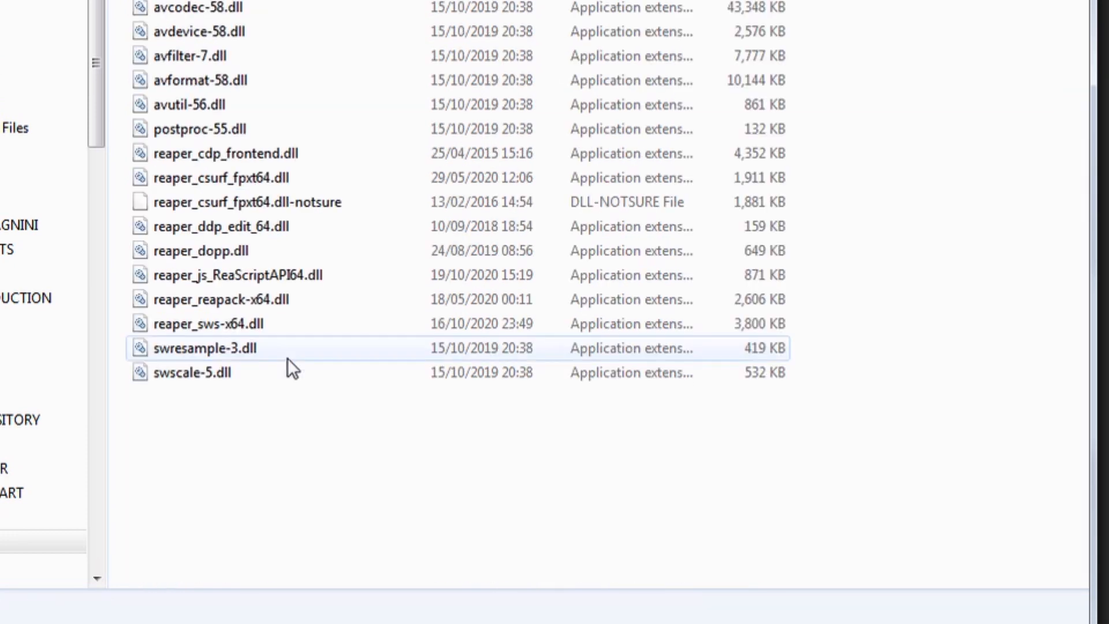
pyautogui.click(283, 230)
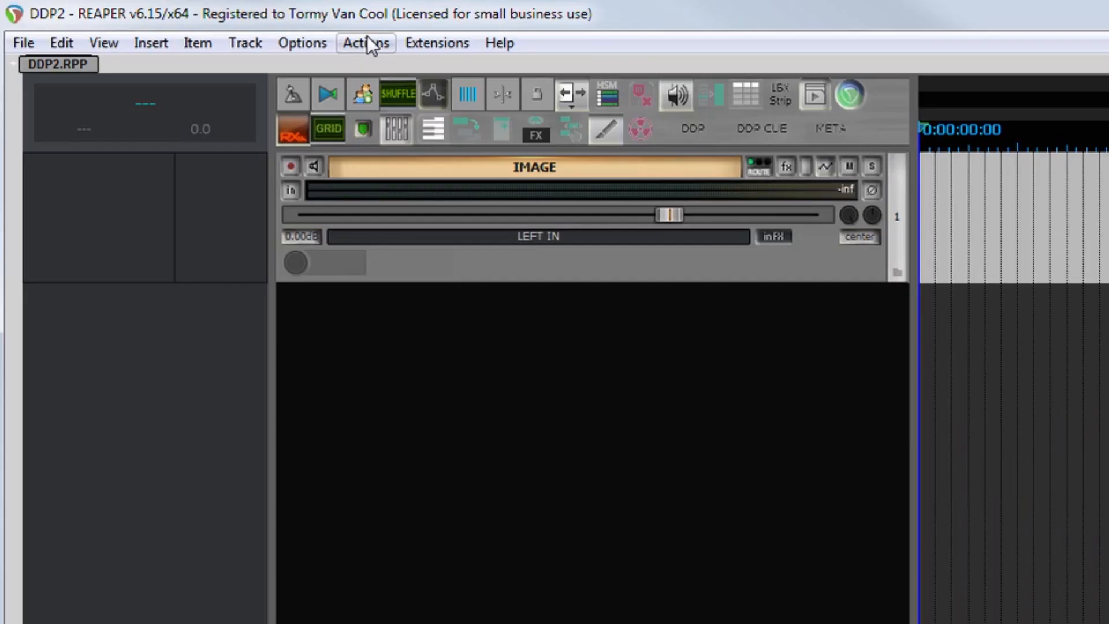
# - Search the action list for DDP and select the DDP marker editor action
pyautogui.click(366, 42)
pyautogui.click(356, 71)
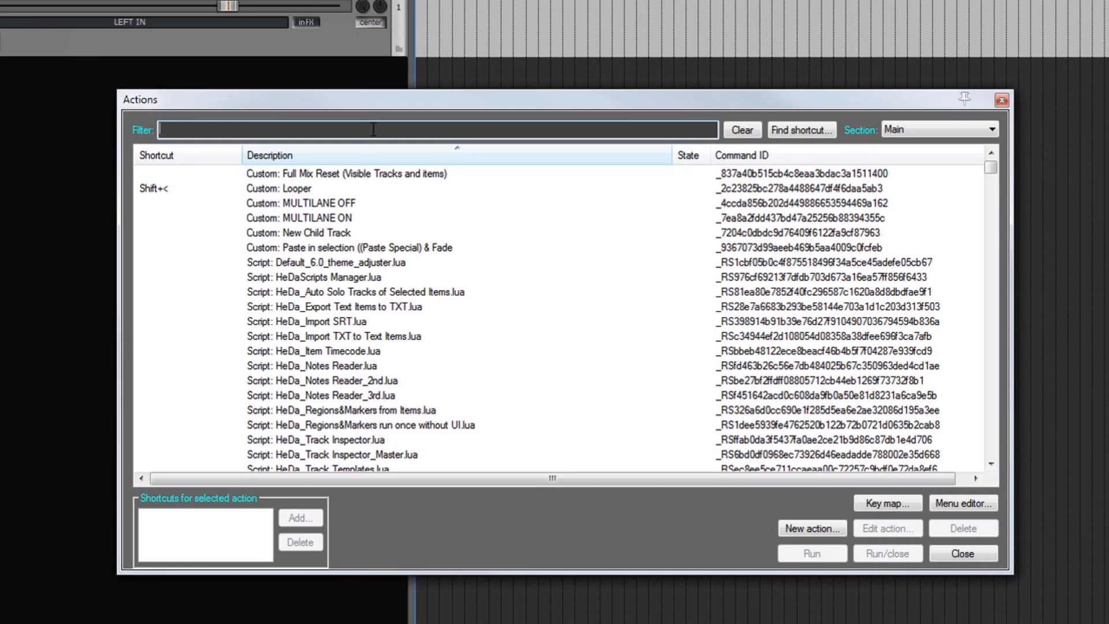
pyautogui.write('DDP')
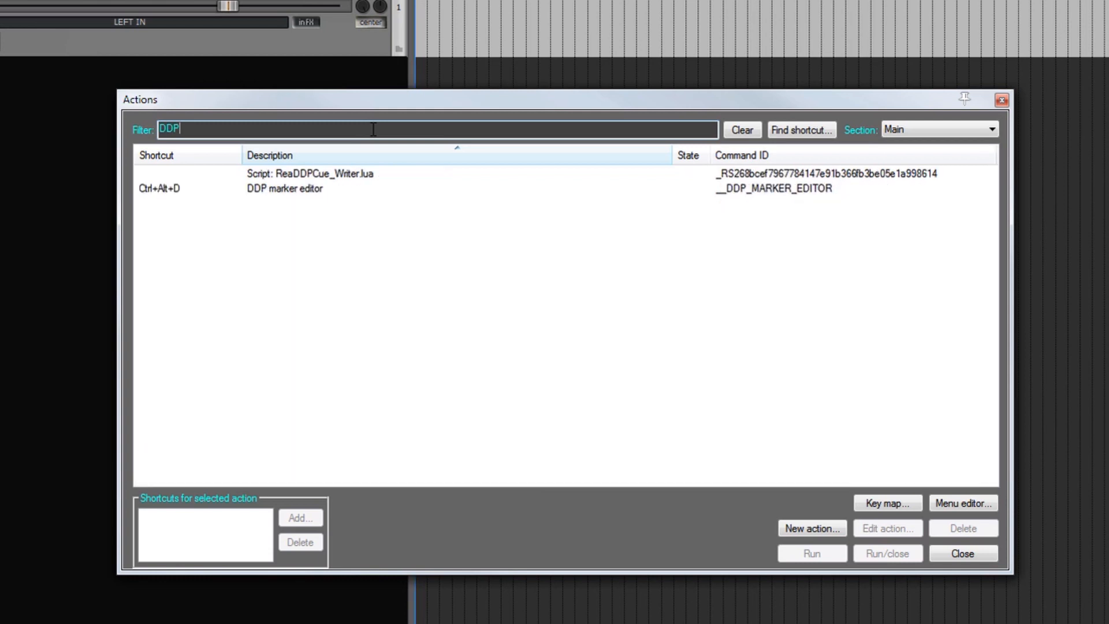
pyautogui.click(398, 191)
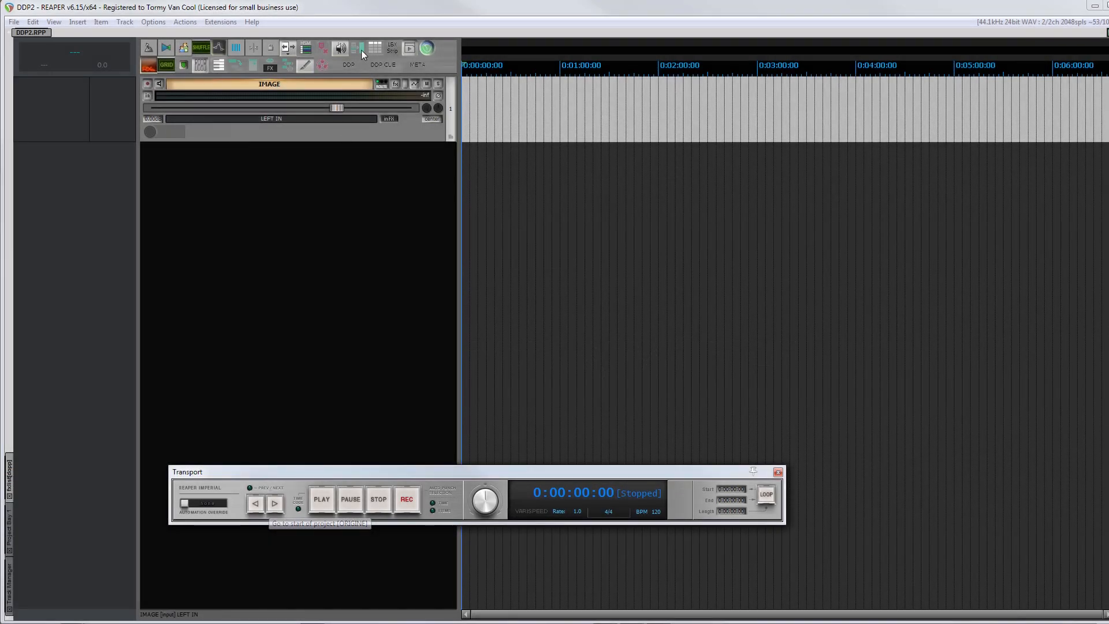
# - Open the CD markers list for DDP export and reposition its window over the arrangement
pyautogui.click(346, 64)
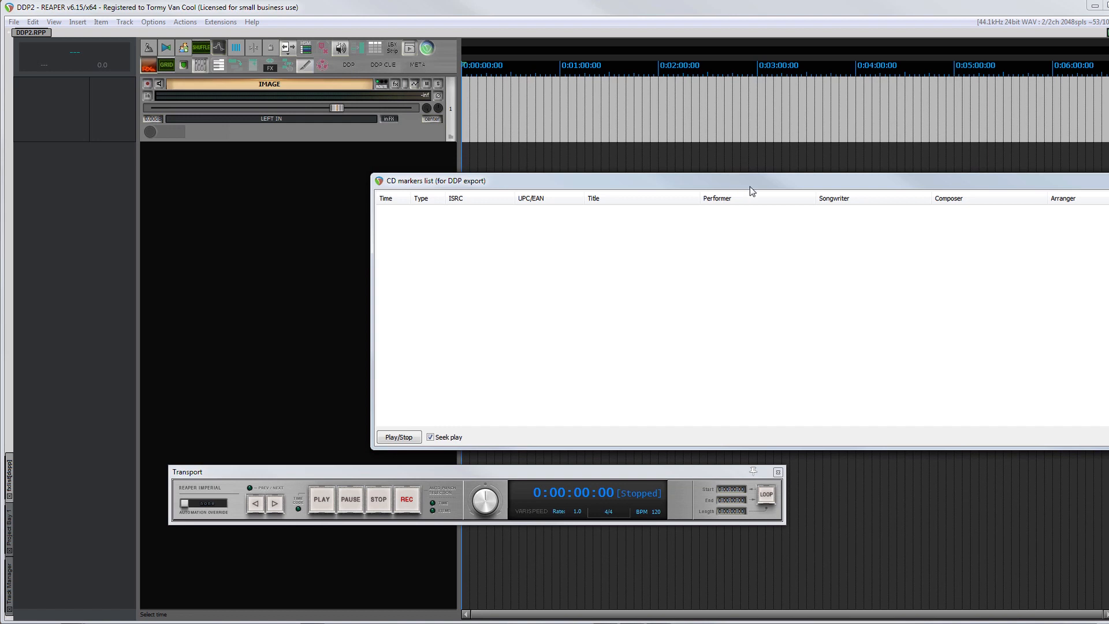
pyautogui.moveTo(750, 185); pyautogui.dragTo(398, 175)
pyautogui.moveTo(1024, 175); pyautogui.dragTo(882, 175)
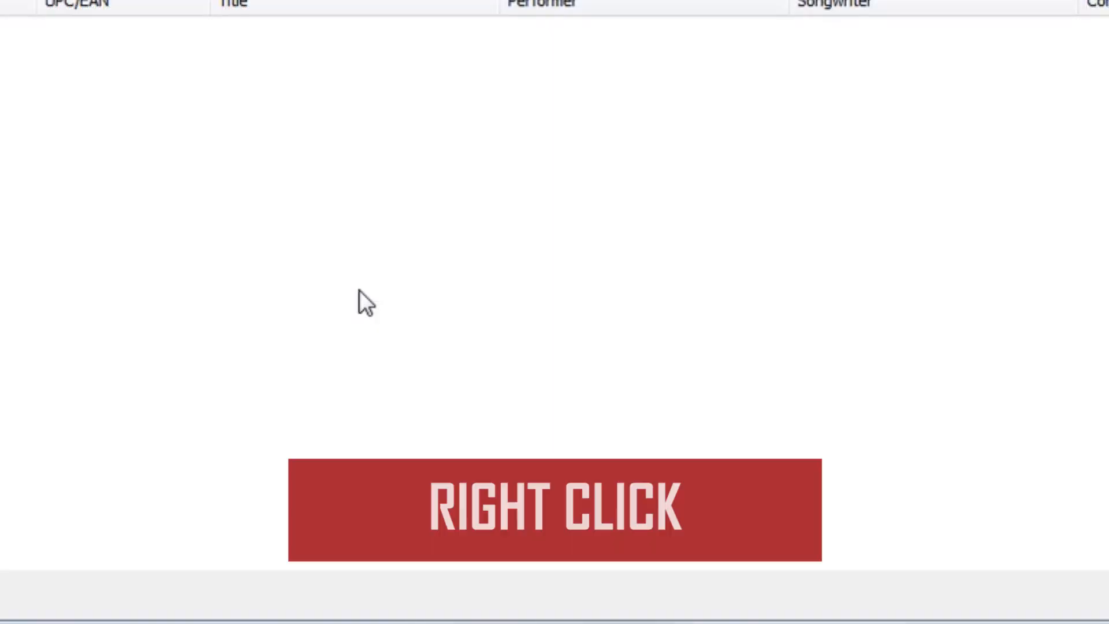
# - Insert an INDEX0 marker at time 0:0:0 and open its edit dialog from the timeline
pyautogui.rightClick(359, 290)
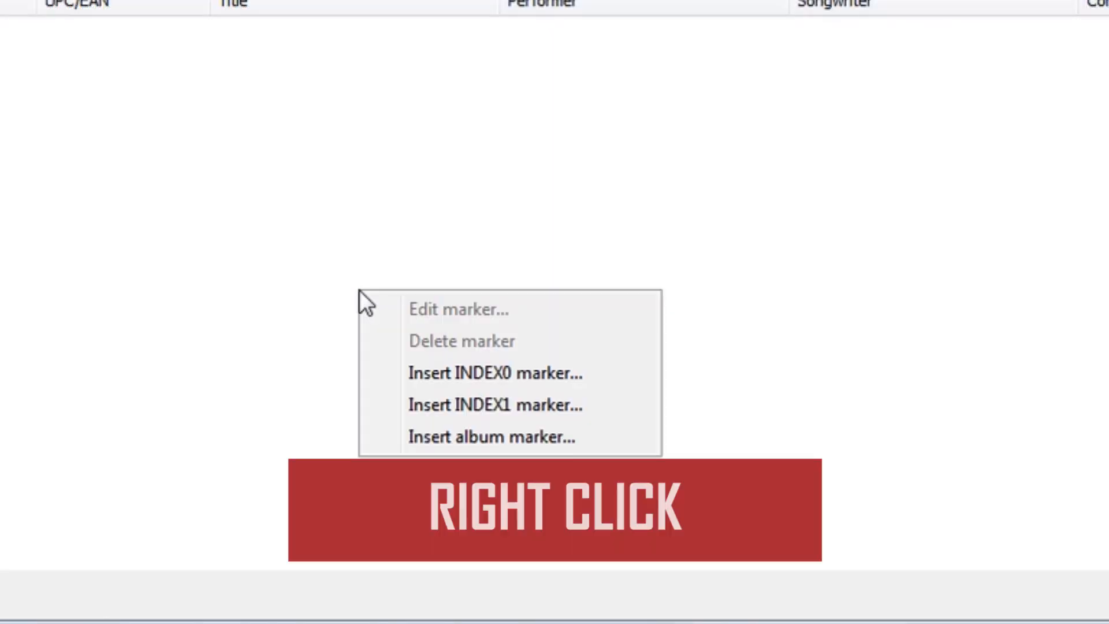
pyautogui.click(420, 370)
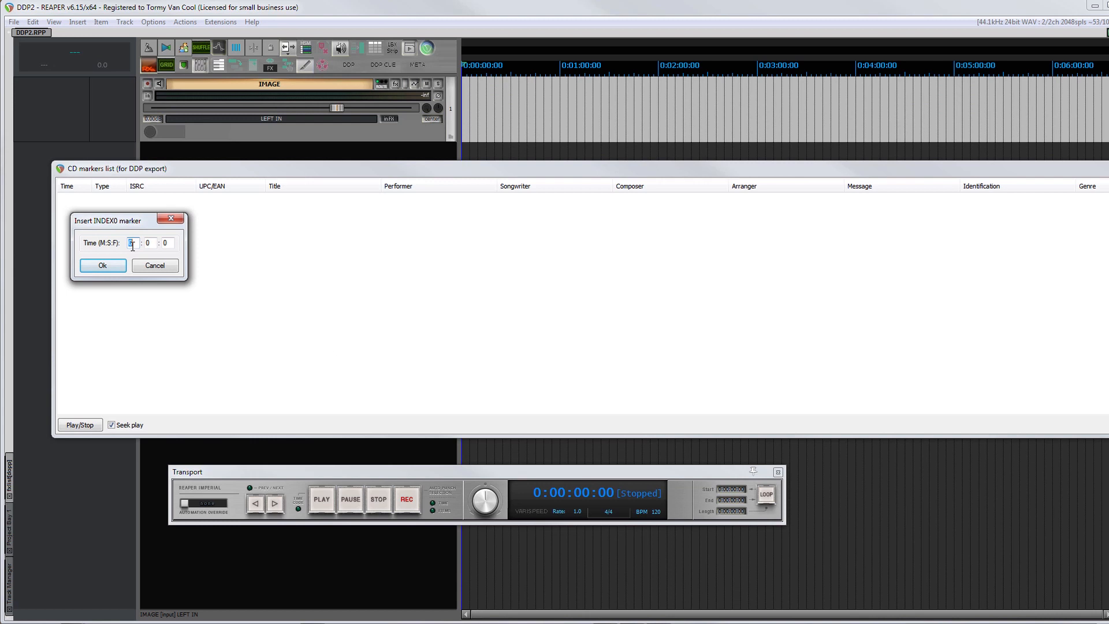
pyautogui.press('Return')
pyautogui.doubleClick(469, 54)
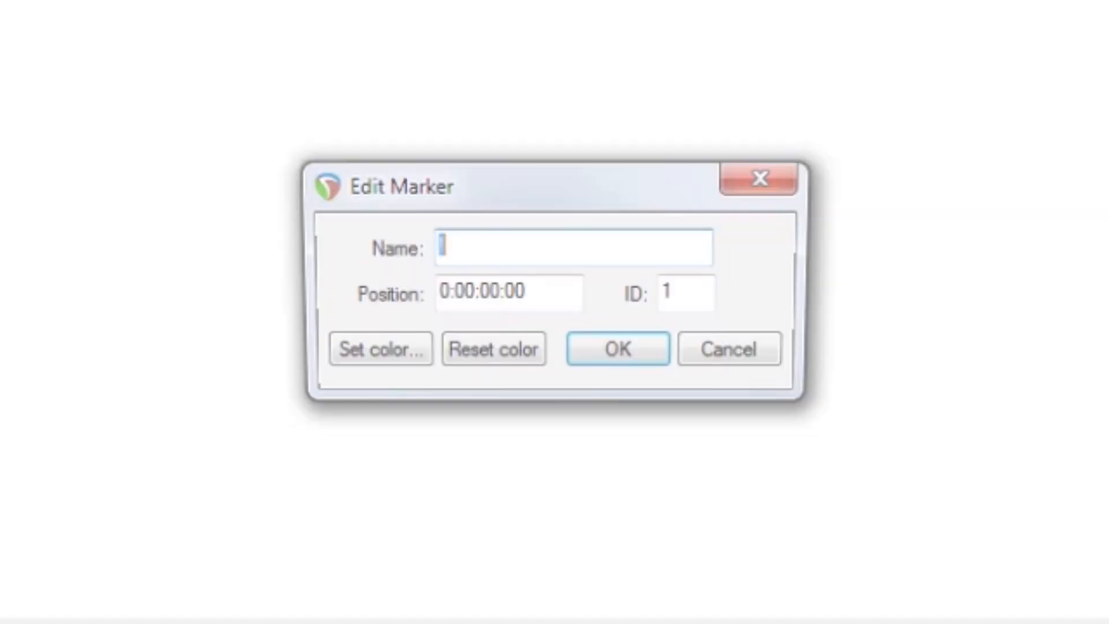
# - Start a new INDEX1 marker at time 0:2:0 with the title "C'è un sole per te"
pyautogui.rightClick(237, 306)
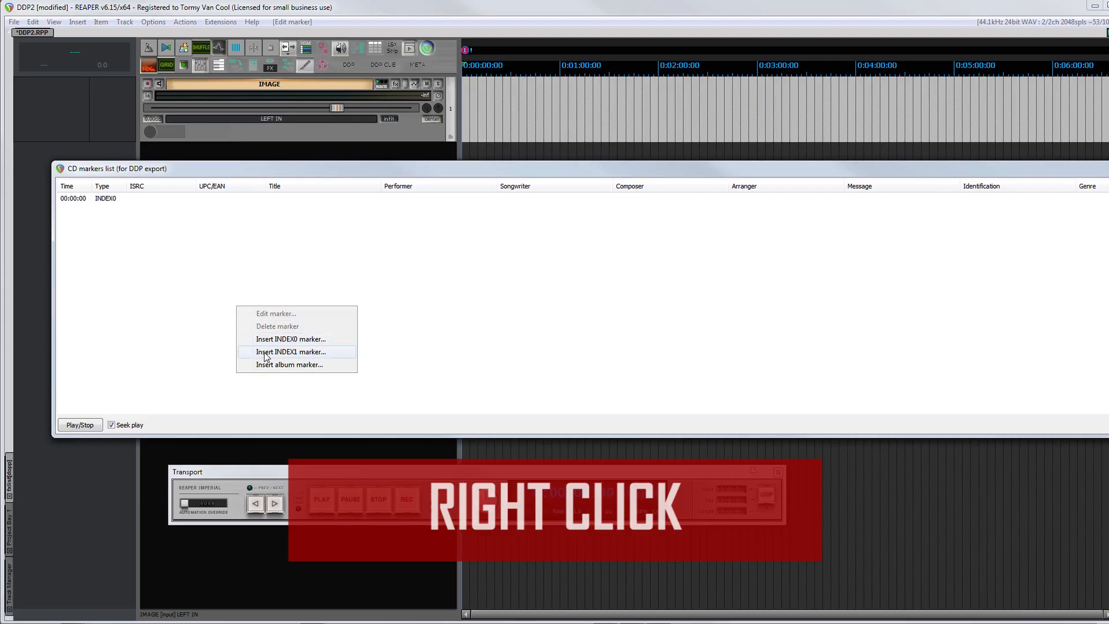
pyautogui.click(267, 353)
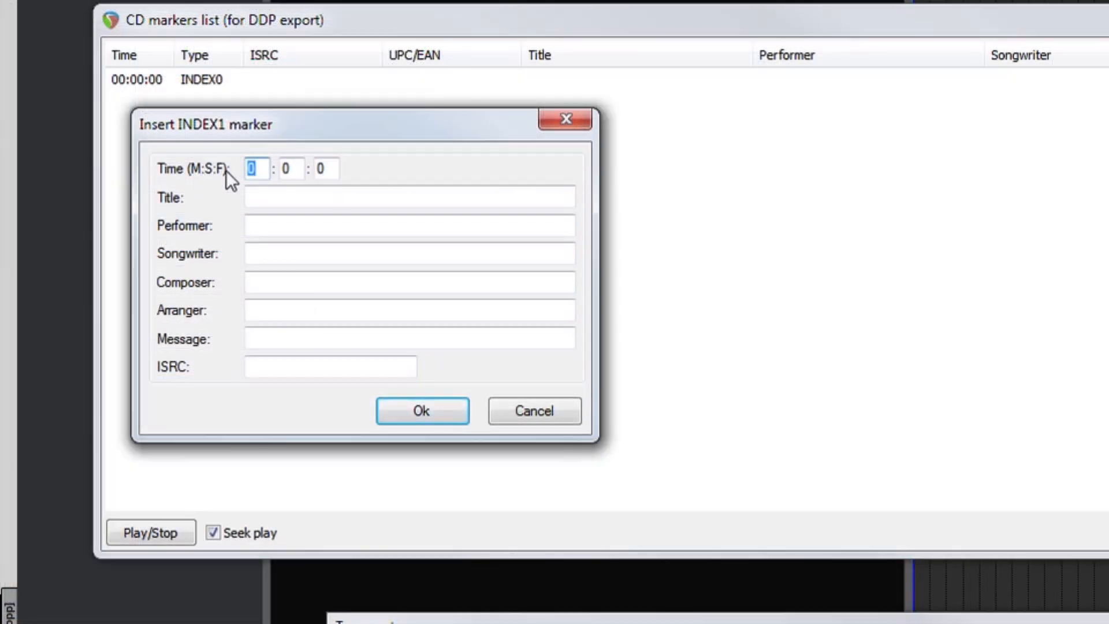
pyautogui.click(286, 168)
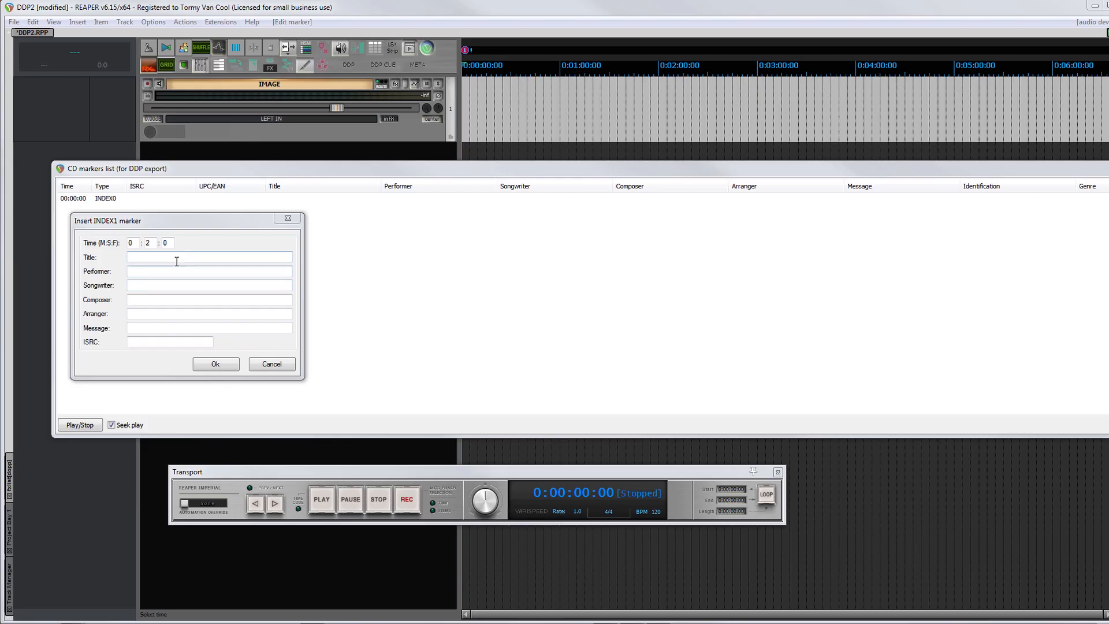
pyautogui.click(342, 198)
pyautogui.write("C'è un sole per te")
pyautogui.click(170, 268)
pyautogui.write('Barbara Vagnini')
pyautogui.press('Tab')
pyautogui.write('Barbara Vagnini')
pyautogui.press('Tab')
pyautogui.write('Barbara Vagnini')
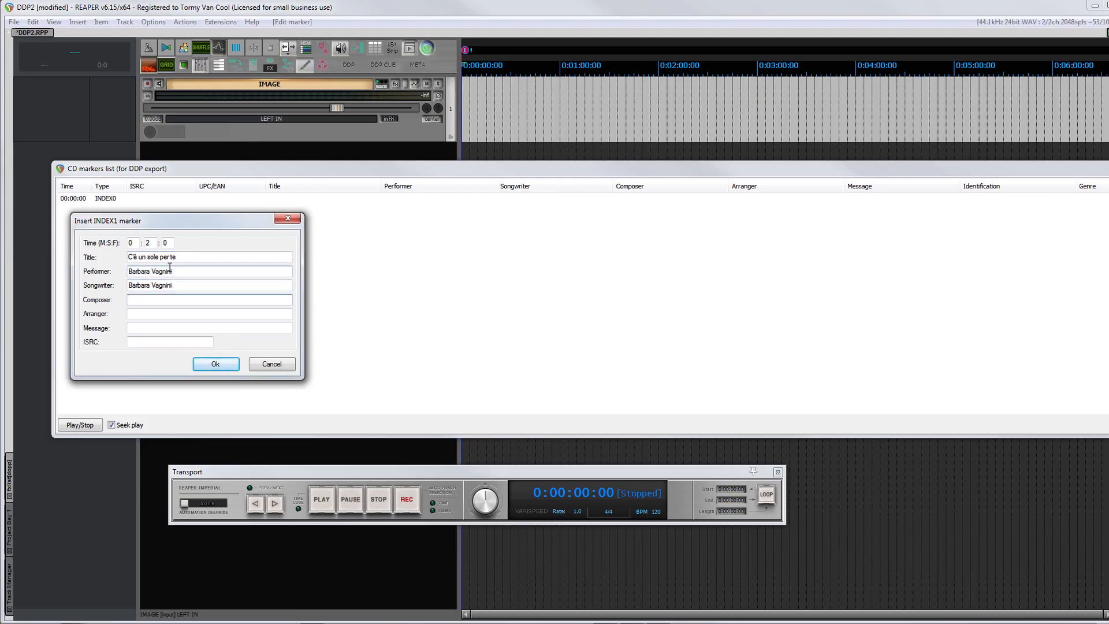
pyautogui.press('Tab')
pyautogui.write('Barbara Vagnini')
pyautogui.press('Tab')
pyautogui.press('Tab')
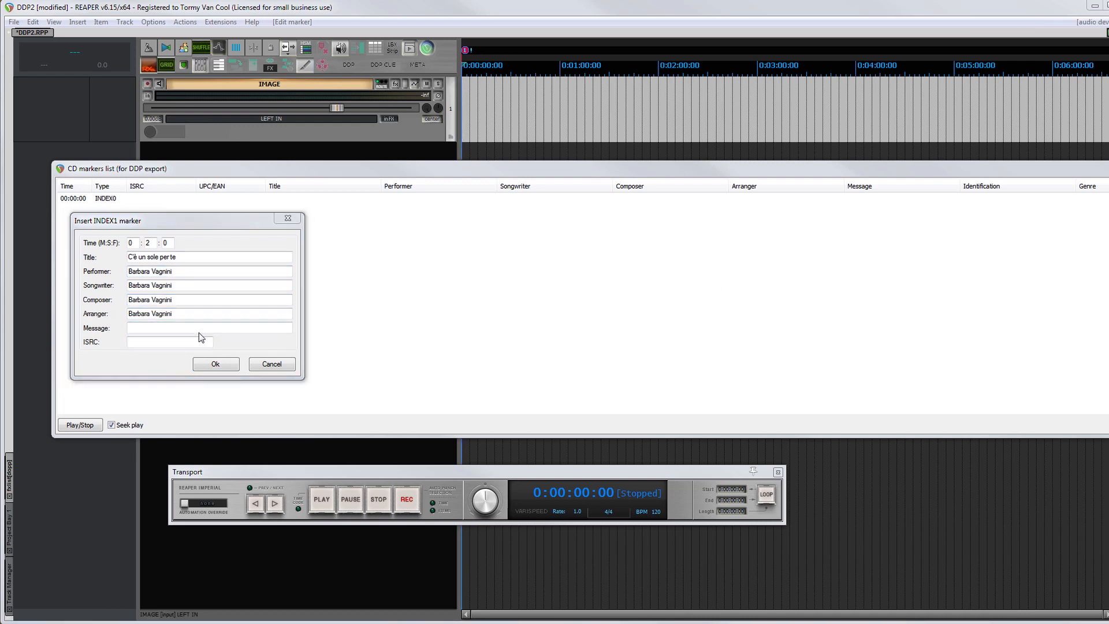
pyautogui.hotkey('ctrl', 'v')
# - Set the marker's message to a Remix-Remaster credit with the engineer's name and insert the marker
pyautogui.click(195, 330)
pyautogui.write('Remastering TOmy')
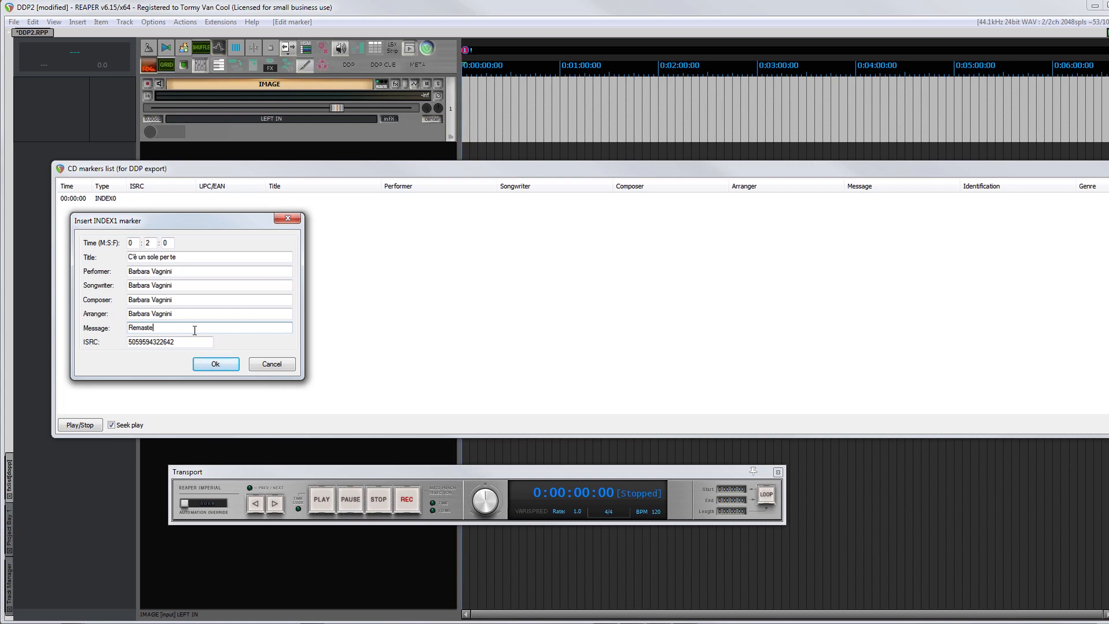
pyautogui.hotkey('ctrl', 'a')
pyautogui.write('Remix-Remaster TormyVan Cool')
pyautogui.click(215, 364)
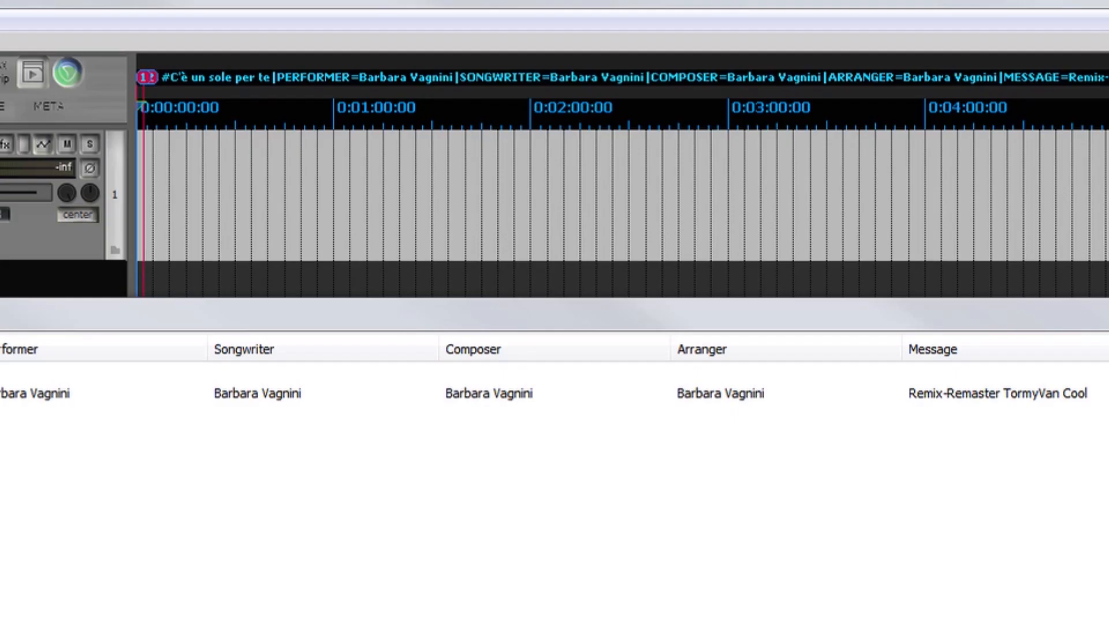
# - Examine the metadata name string of the INDEX1 marker at 0:00:02:00 in its edit dialog
pyautogui.scroll(5, 623, 185)
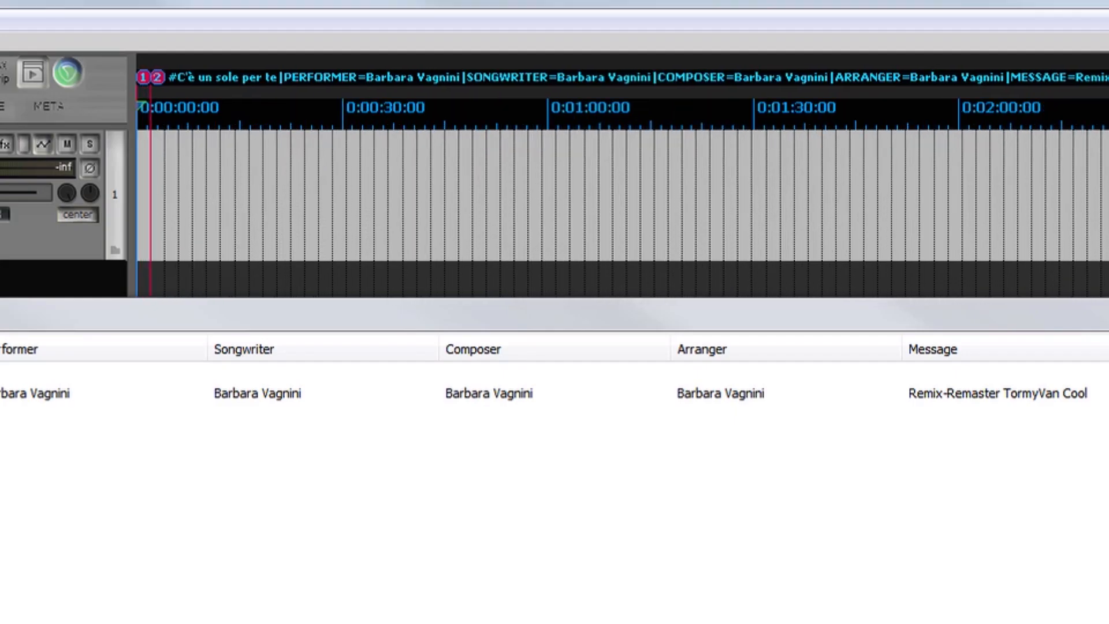
pyautogui.scroll(8, 623, 185)
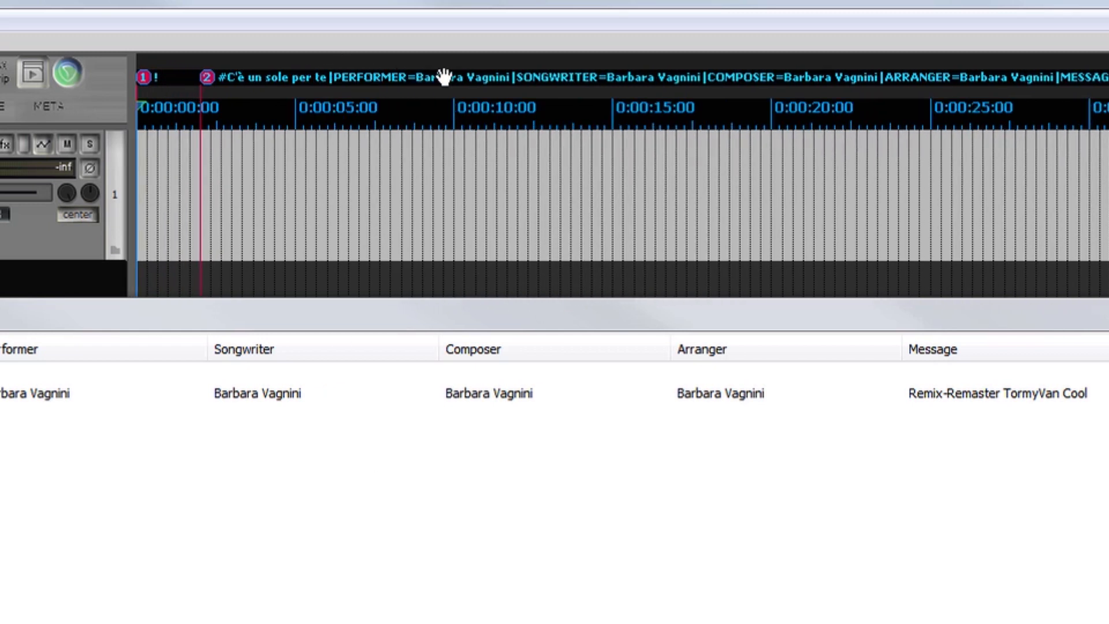
pyautogui.click(206, 77)
pyautogui.doubleClick(206, 77)
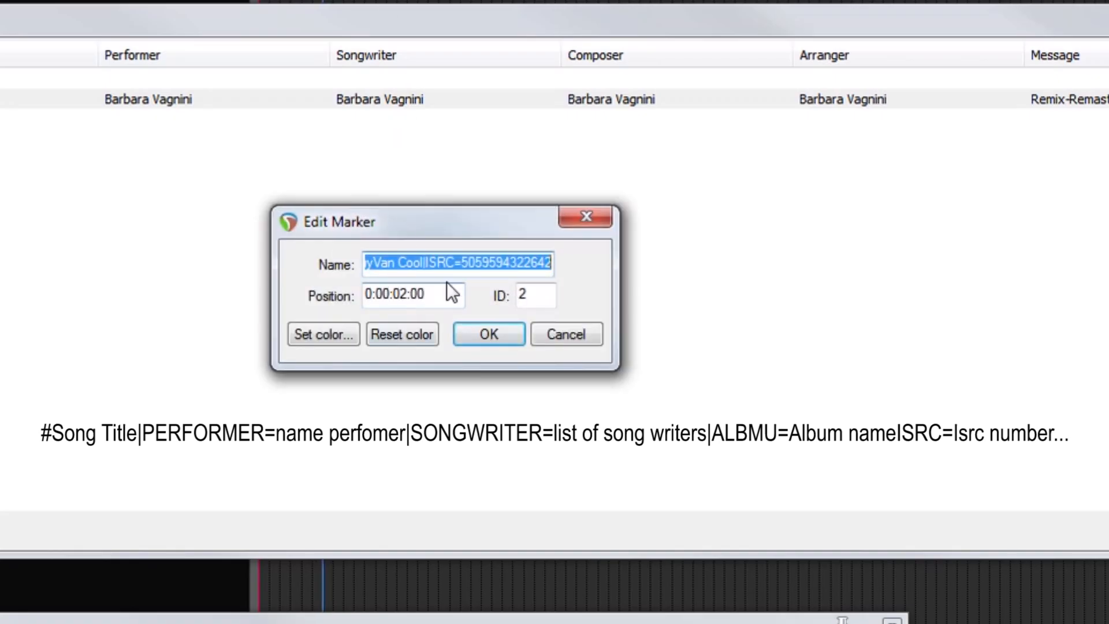
pyautogui.click(515, 327)
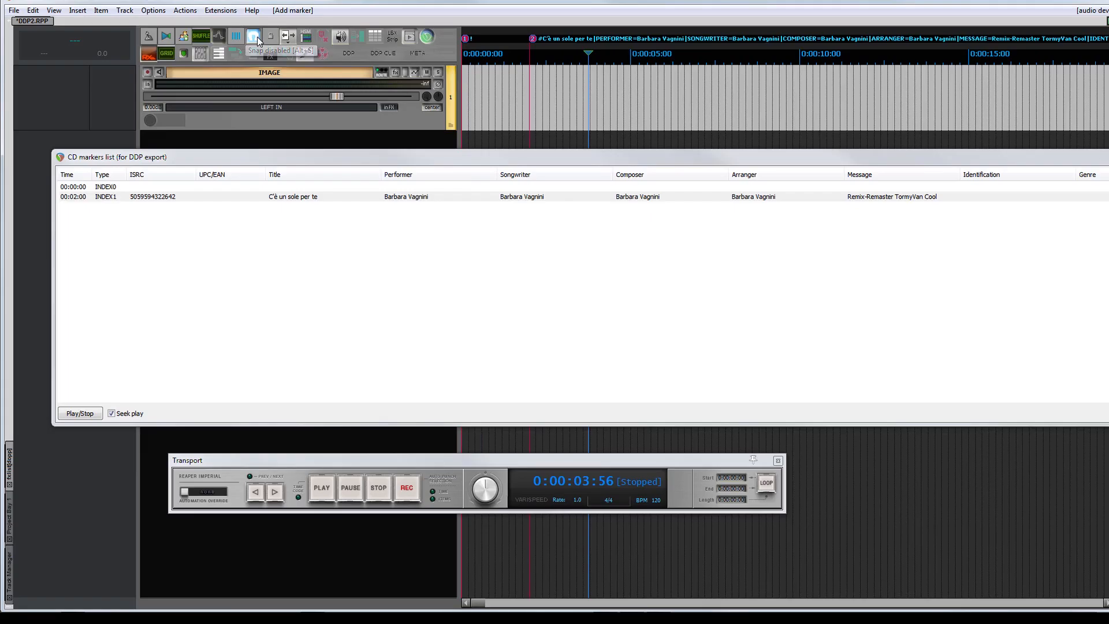
# - Enable snapping and insert the five audio files from the MASTERS folder sequentially on the IMAGE track, starting at the 0:00:02:00 marker
pyautogui.click(258, 38)
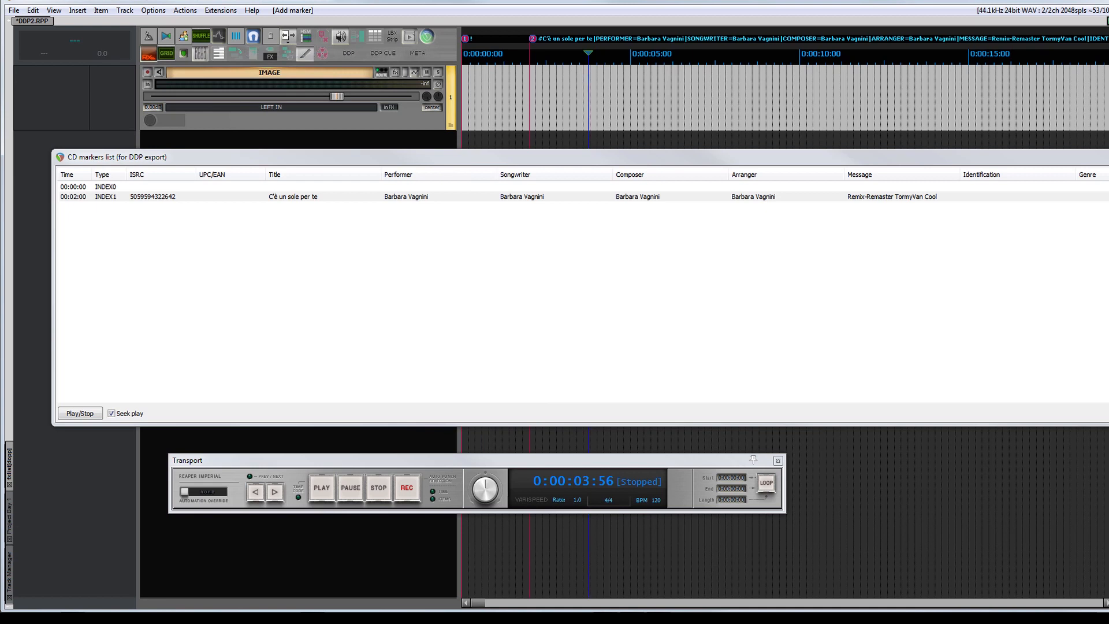
pyautogui.click(612, 618)
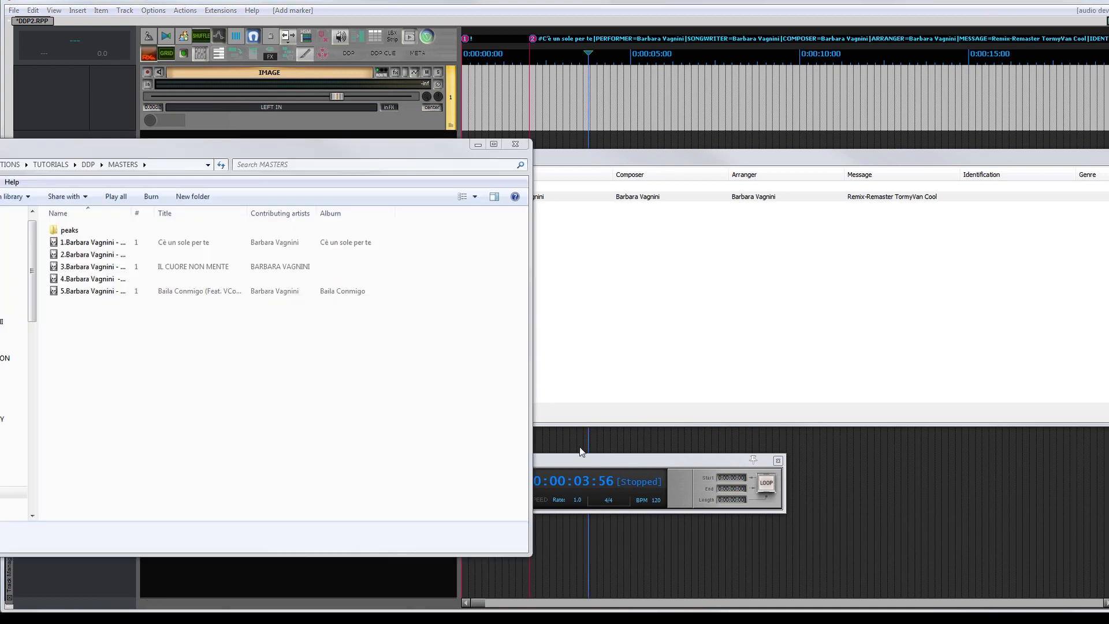
pyautogui.moveTo(343, 377)
pyautogui.mouseDown()
pyautogui.moveTo(90, 227)
pyautogui.moveTo(76, 239)
pyautogui.moveTo(404, 198)
pyautogui.moveTo(564, 107)
pyautogui.moveTo(529, 106)
pyautogui.mouseUp()
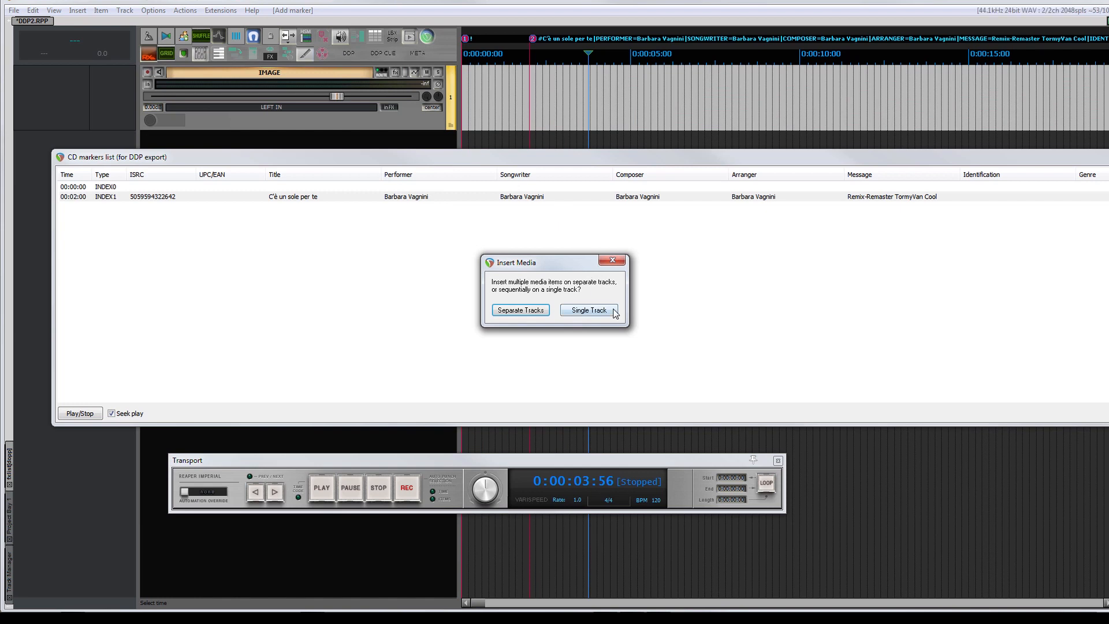
pyautogui.click(589, 310)
pyautogui.moveTo(485, 603); pyautogui.dragTo(927, 608)
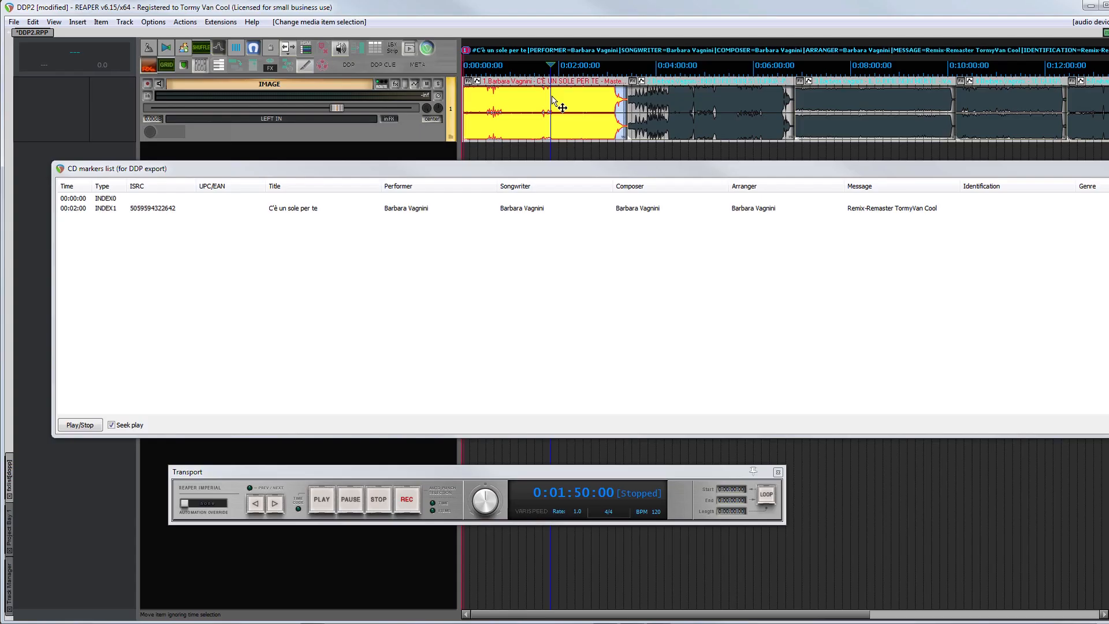
# - Start a new INDEX1 marker at the end of the first song, with the title "Indietro on si torna"
pyautogui.press('t')
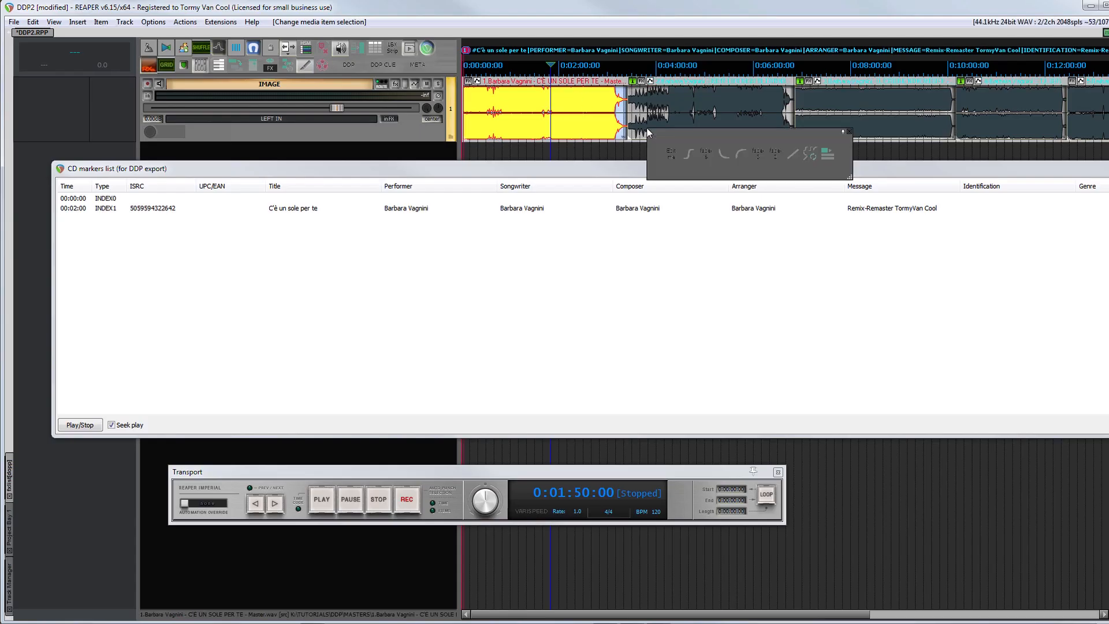
pyautogui.click(831, 156)
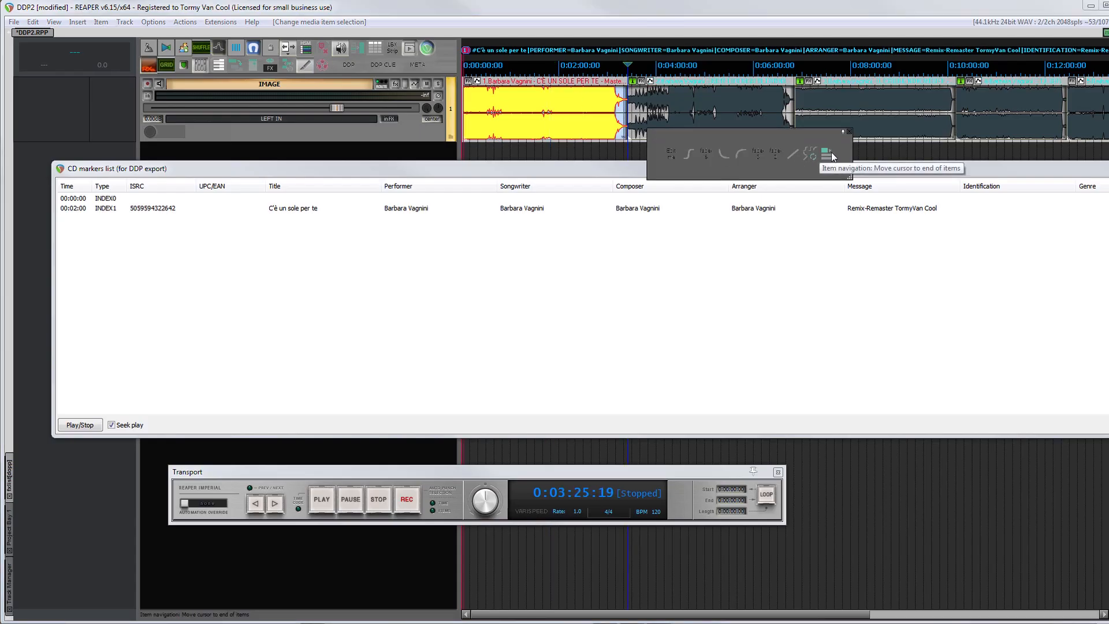
pyautogui.rightClick(360, 290)
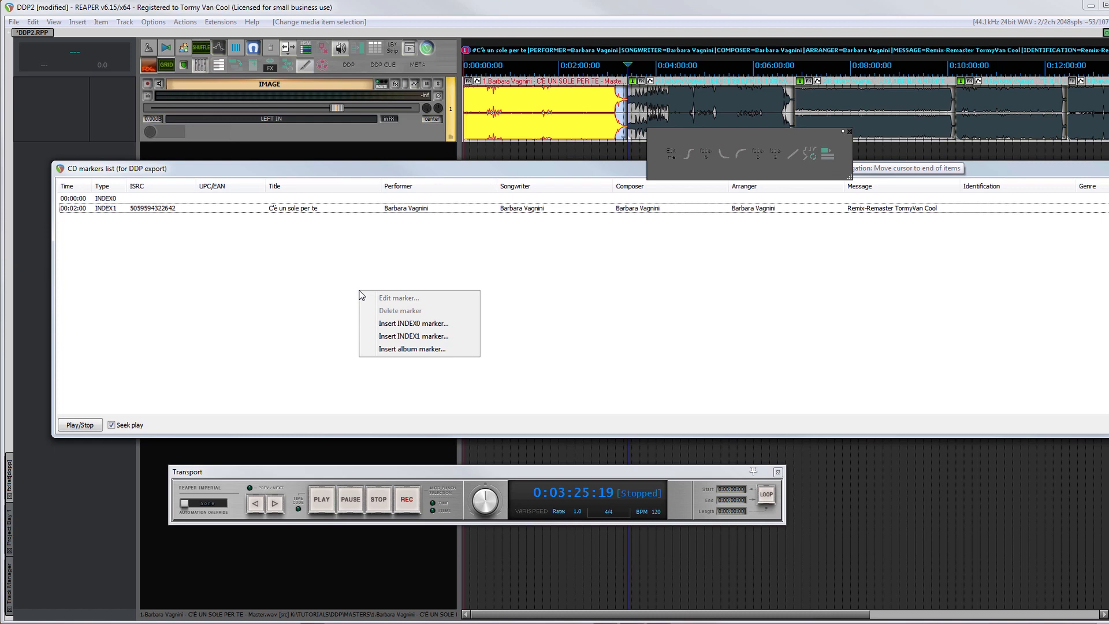
pyautogui.click(383, 339)
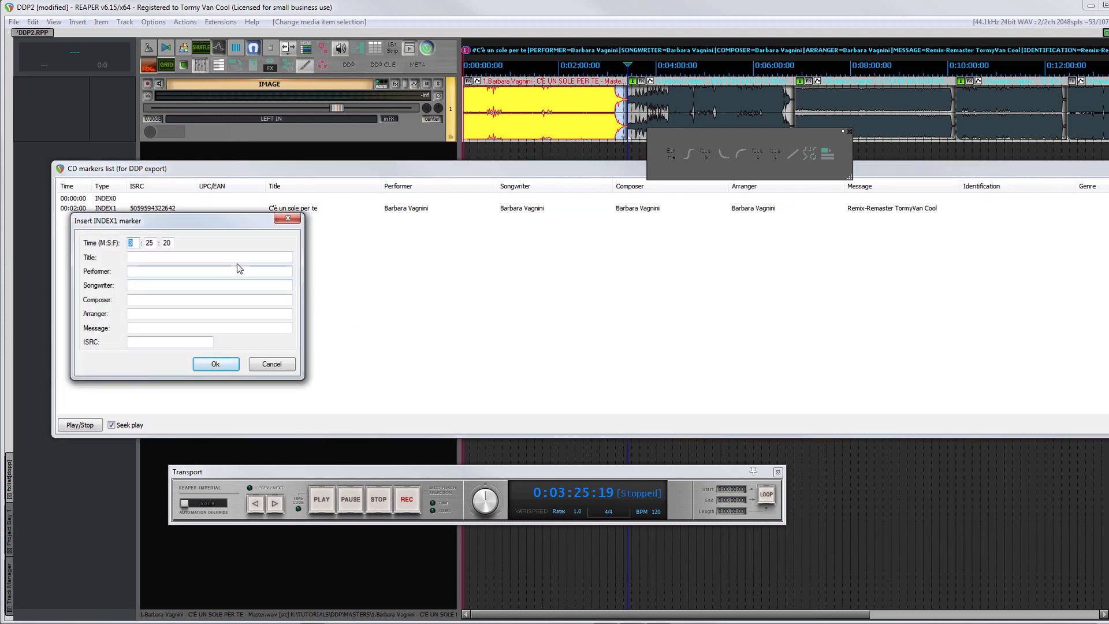
pyautogui.click(216, 257)
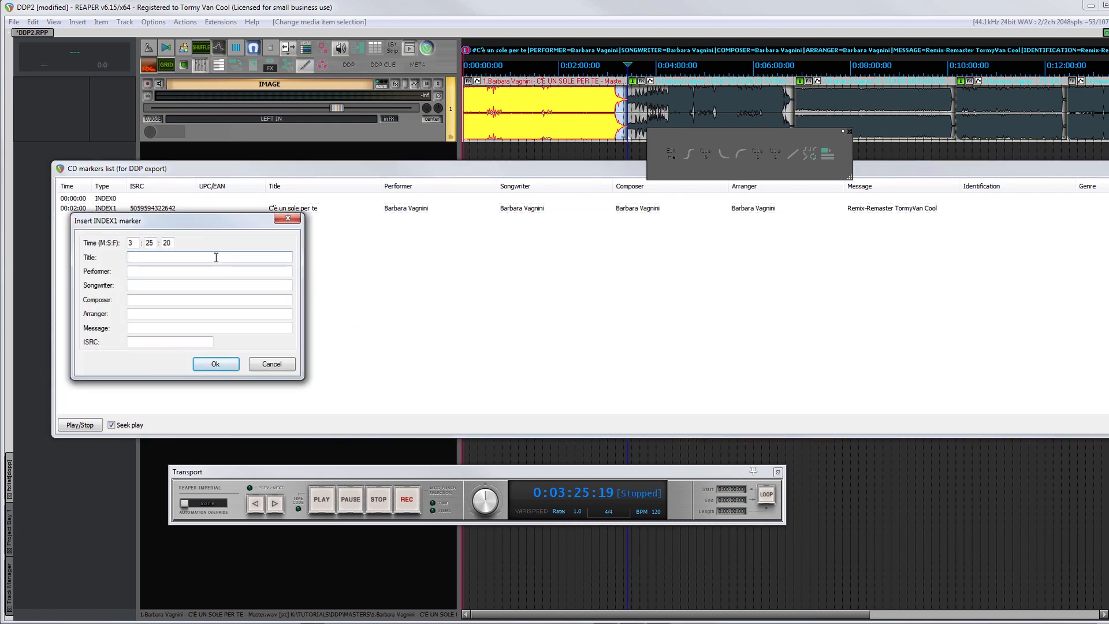
pyautogui.write('Indietro on si torna')
pyautogui.press('Tab')
# - Enter the artist as performer, songwriter and composer, the engineer as arranger, and BECD81800008 as the ISRC, and insert the marker
pyautogui.write('Barbara Vagnini')
pyautogui.moveTo(190, 271); pyautogui.dragTo(127, 271)
pyautogui.press('Tab')
pyautogui.hotkey('ctrl', 'v')
pyautogui.press('Tab')
pyautogui.hotkey('ctrl', 'v')
pyautogui.click(188, 316)
pyautogui.write('Tormy Van Cool')
pyautogui.click(170, 342)
pyautogui.write('BECD81800008')
pyautogui.click(215, 364)
# - Insert an INDEX1 marker at the end of the second song, titled "Il cuore non mente", with the credits and ISRC BECD81800010
pyautogui.click(717, 104)
pyautogui.click(827, 154)
pyautogui.write('rbara VagniniTormy Van Cool')
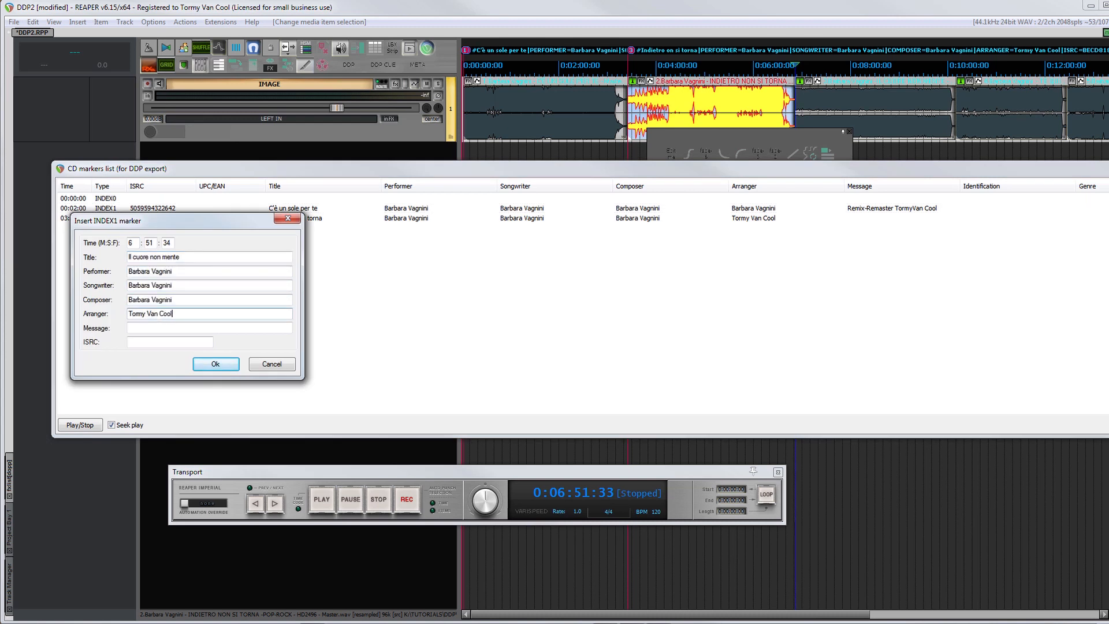
pyautogui.click(216, 364)
# - Insert an INDEX1 marker at the end of the third song, titled "Te Quiero", with the credits and ISRC BECD81900001
pyautogui.rightClick(376, 260)
pyautogui.click(392, 308)
pyautogui.write('Te Quiero')
pyautogui.moveTo(174, 271); pyautogui.dragTo(87, 265)
pyautogui.write('Tormy Van Cool')
pyautogui.click(215, 364)
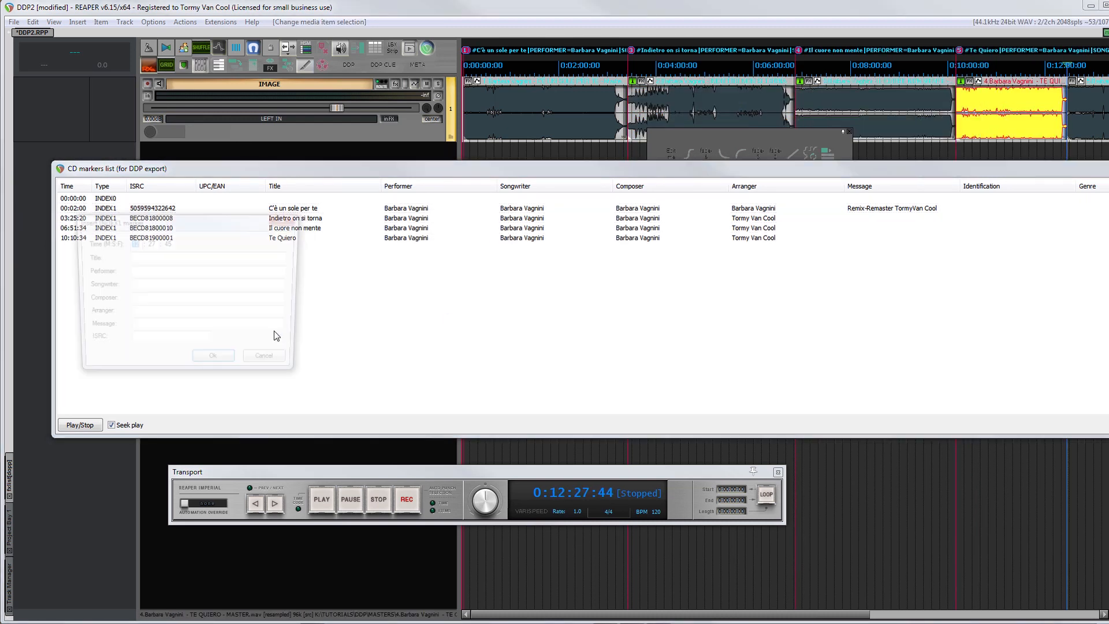
# - Insert an INDEX1 marker at the end of the fourth song, titled "Baila Conmigo", with joint songwriter and composer credits and ISRC BECD82000006
pyautogui.write('Baila Conmigo')
pyautogui.click(203, 272)
pyautogui.write('Barbara VagniniBarbara Vagnini, Tormy Van CoolBarbara Vagnini, Tormy Van CoolTormy Van CoolBECD82000006')
pyautogui.press('Return')
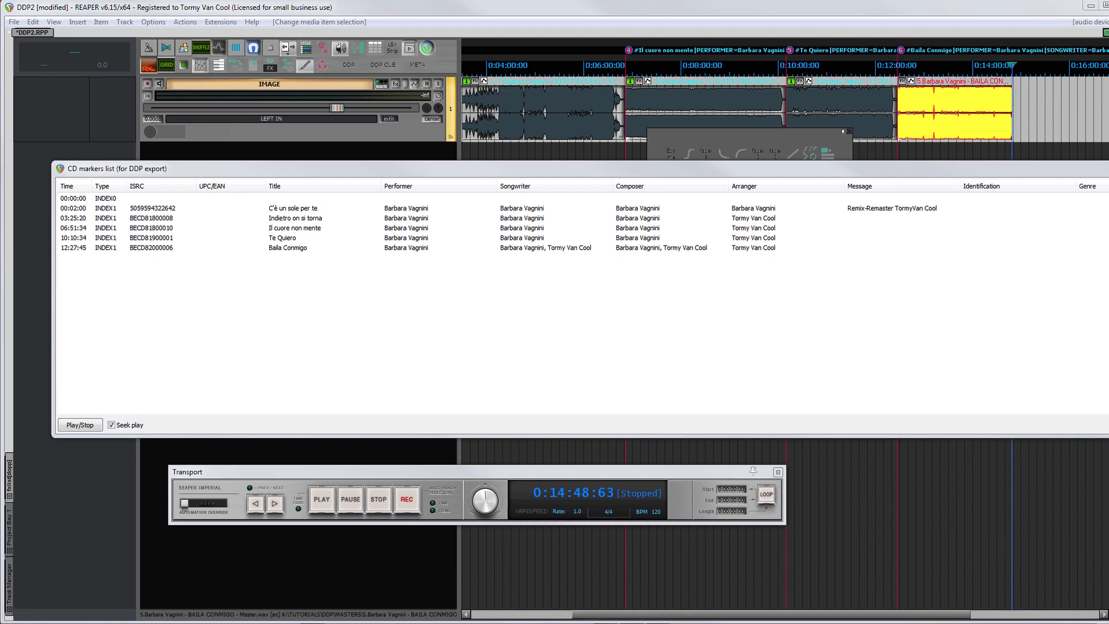
# - Start an album marker at the end of the last song, titled "Barbara Test", and fill in the performer, songwriter and composer credits
pyautogui.rightClick(243, 302)
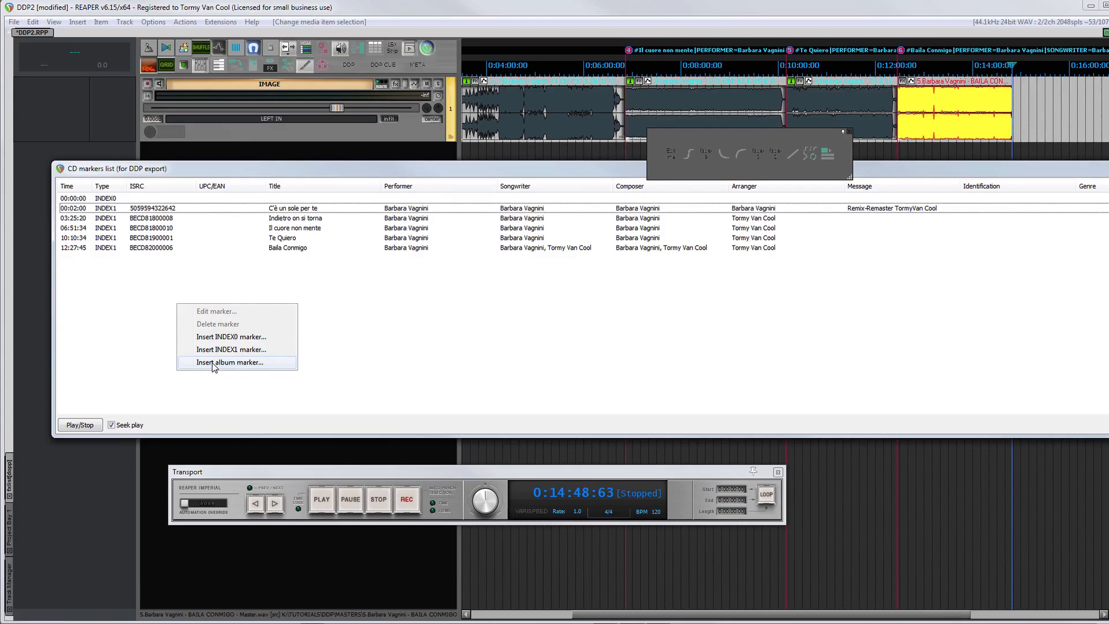
pyautogui.click(335, 415)
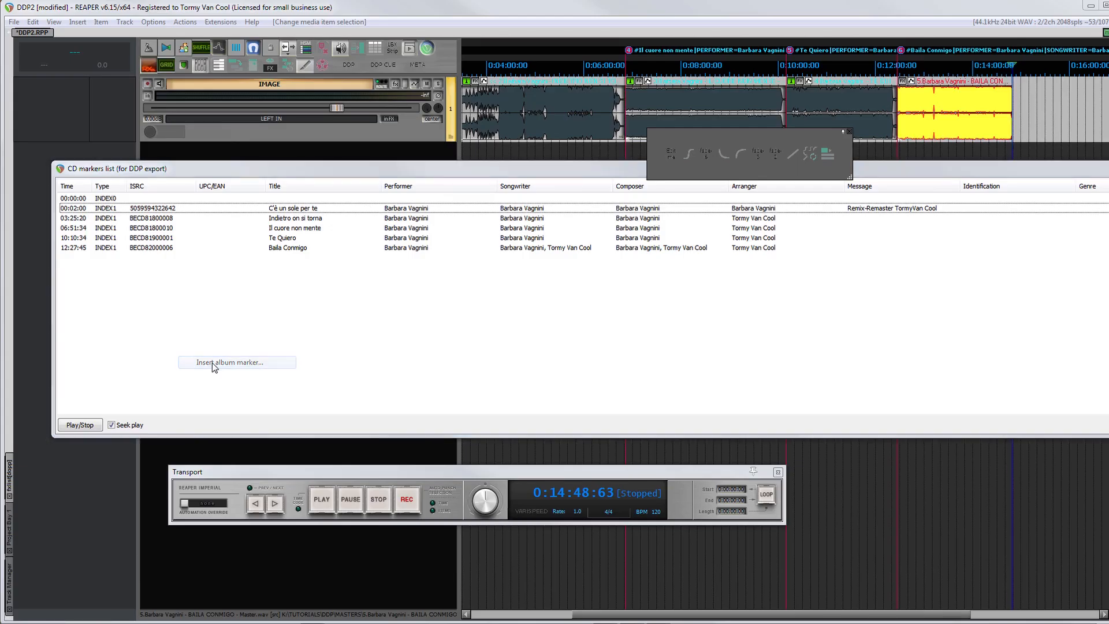
pyautogui.click(183, 256)
pyautogui.write('Barbara Test')
pyautogui.press('Tab')
pyautogui.write('Barbara Vagnini')
pyautogui.press('Tab')
pyautogui.write('Barbara Vagnini')
pyautogui.press('Tab')
pyautogui.write('Barbara Vagnini, Tormy Van Cool')
# - Set the album marker's message to "Belo, buy it", its identification to ABCD and its genre to Pop
pyautogui.click(217, 328)
pyautogui.write('Belo, buy it')
pyautogui.press('Tab')
pyautogui.write('ABCD')
pyautogui.click(288, 356)
pyautogui.click(202, 518)
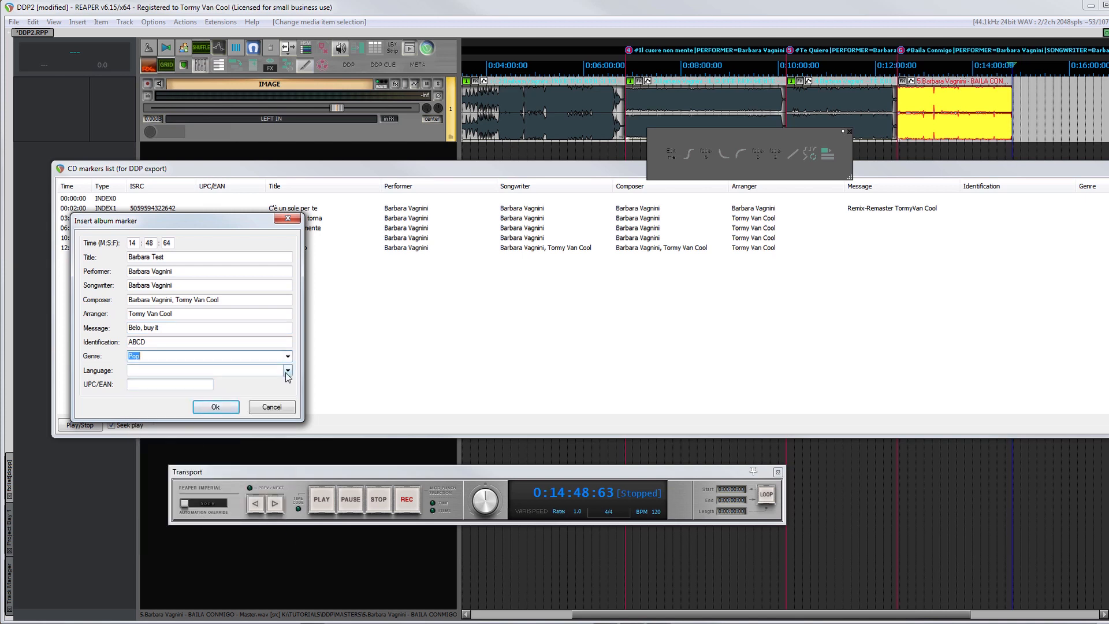
# - Set the album language to Italian and the UPC/EAN to 123456789, and insert the album marker
pyautogui.click(287, 370)
pyautogui.scroll(-5, 219, 435)
pyautogui.click(179, 539)
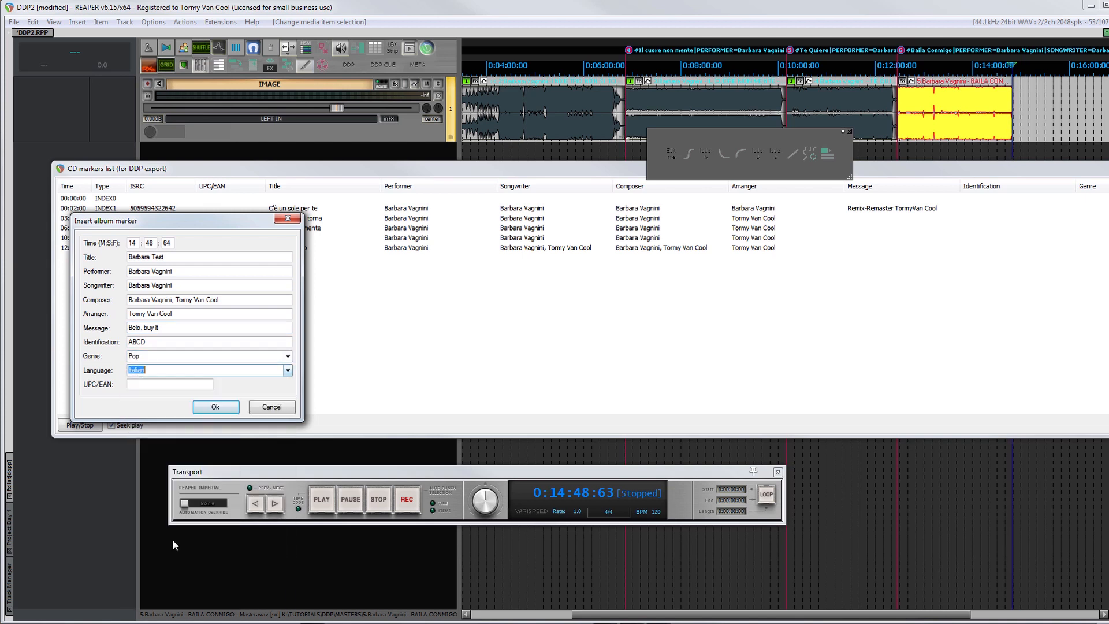
pyautogui.click(160, 386)
pyautogui.write('123456789')
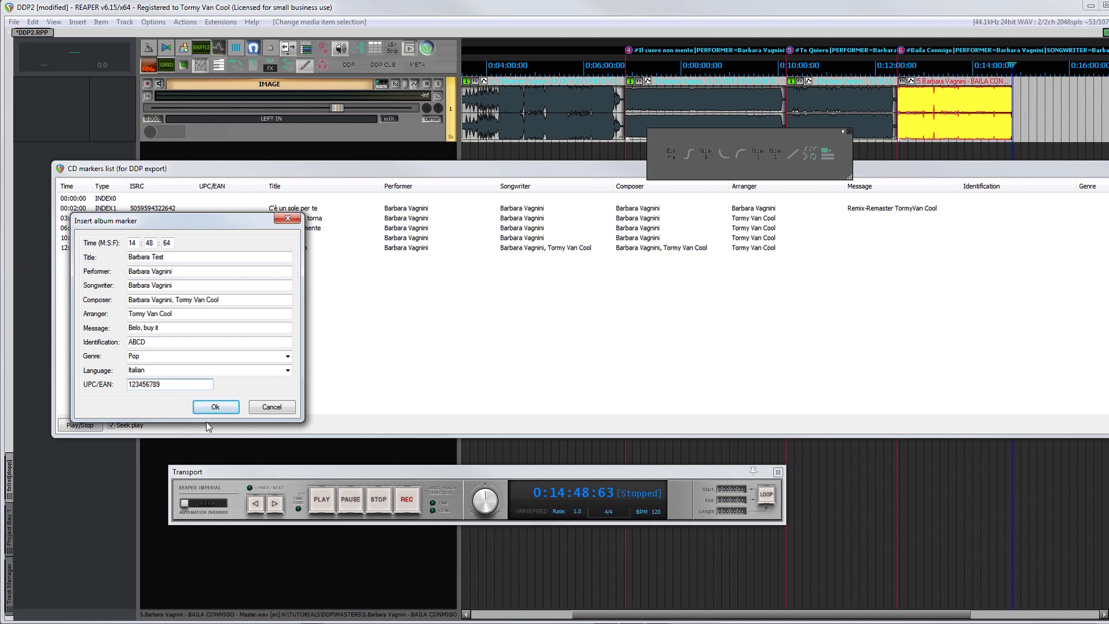
pyautogui.click(214, 408)
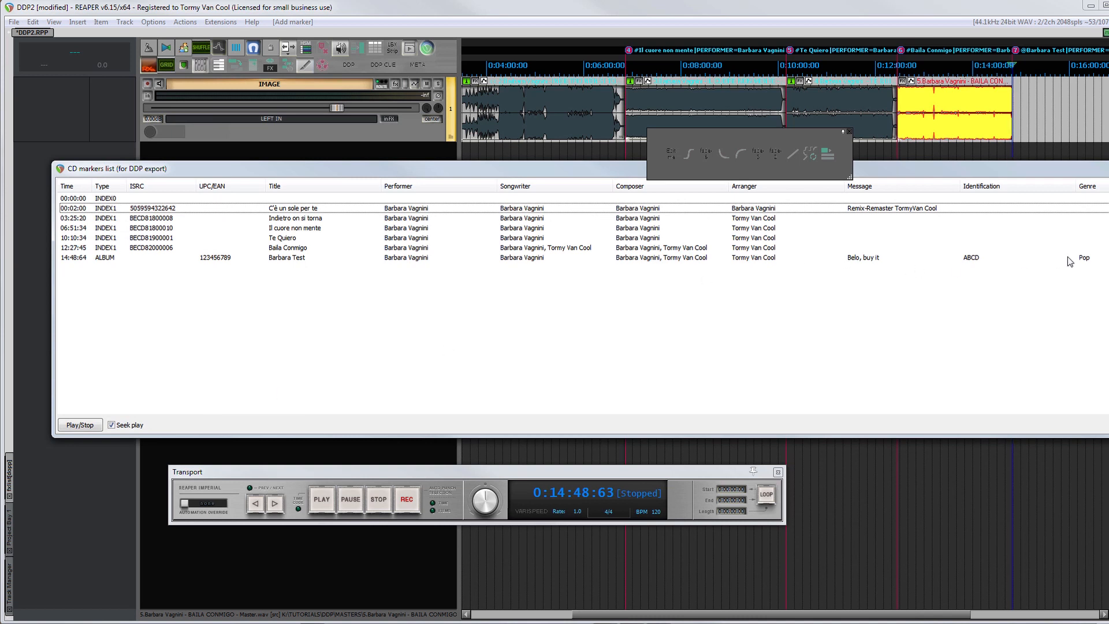
# - Make a time selection from the project start to the album marker at the end of the last song
pyautogui.moveTo(1104, 171)
pyautogui.mouseDown()
pyautogui.moveTo(905, 184)
pyautogui.moveTo(1108, 180)
pyautogui.mouseUp()
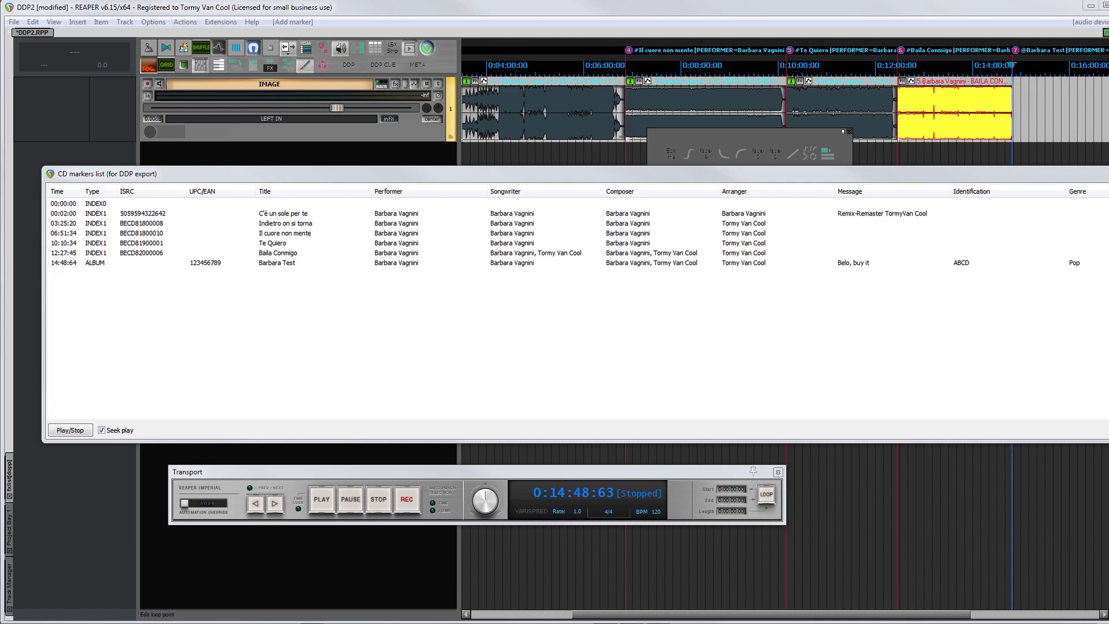
pyautogui.click(1016, 51)
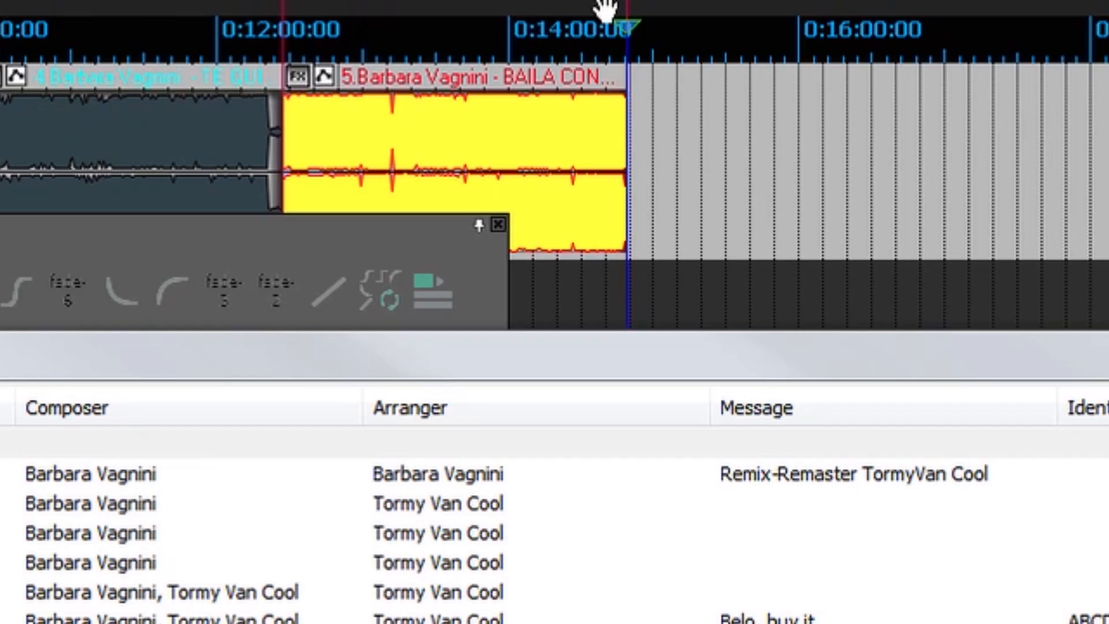
pyautogui.doubleClick(606, 10)
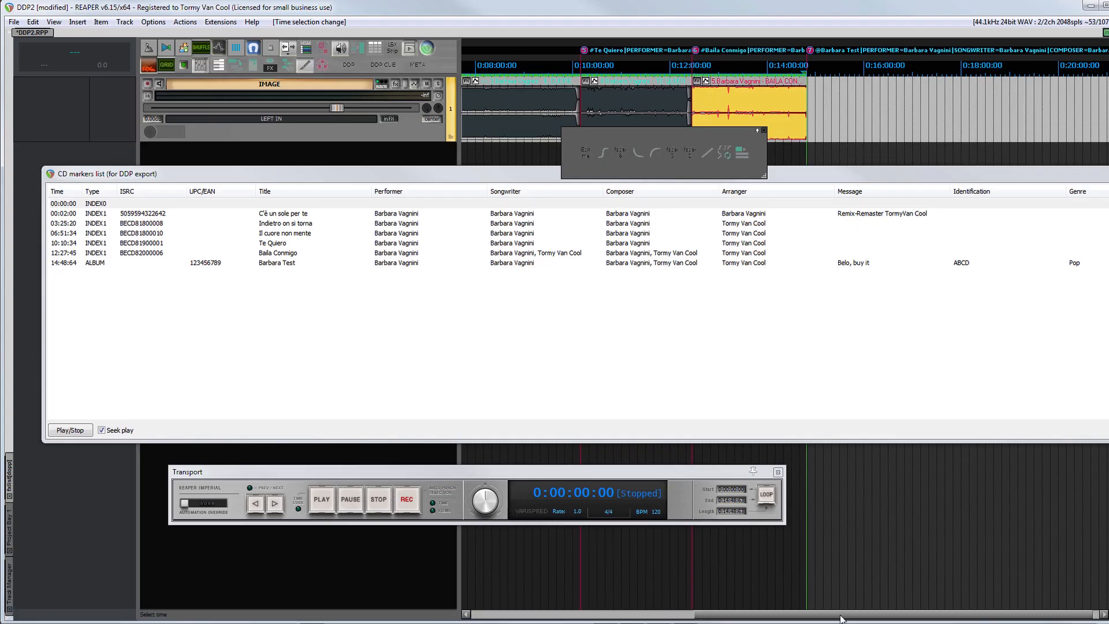
pyautogui.press('Home')
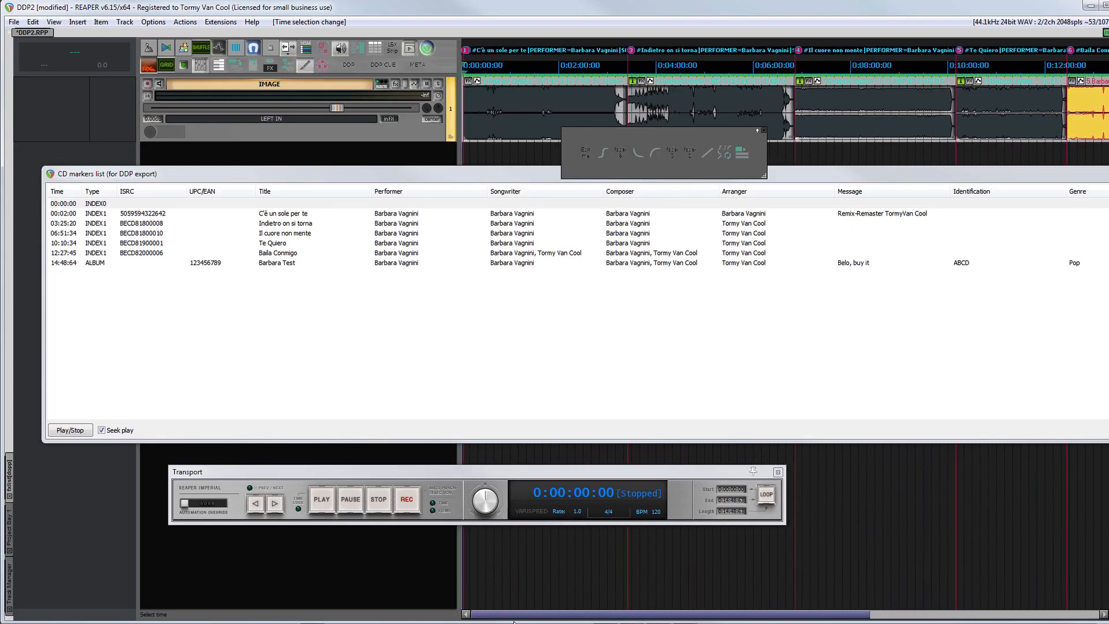
pyautogui.hscroll(5, 514, 615)
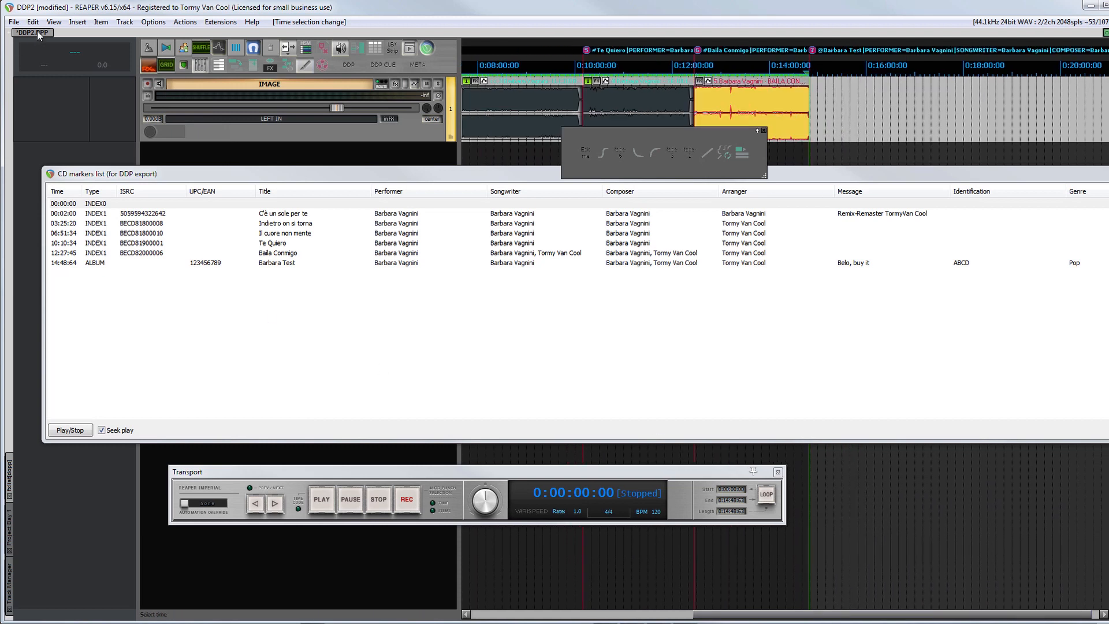
# - Open the render settings and set the source to Selected tracks via master
pyautogui.click(14, 22)
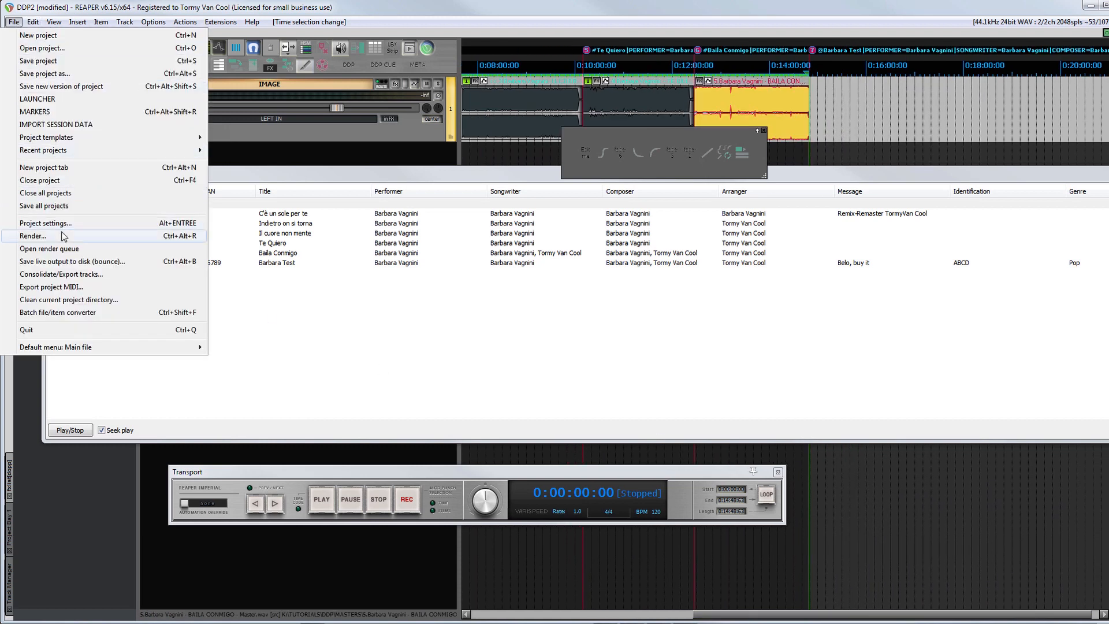
pyautogui.click(33, 236)
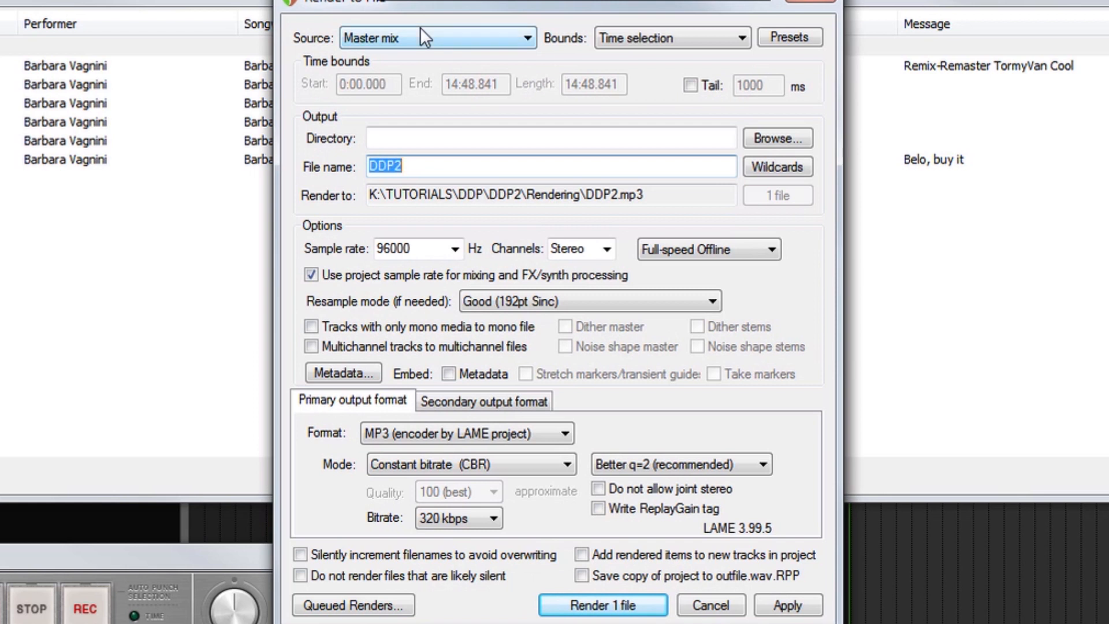
pyautogui.click(417, 35)
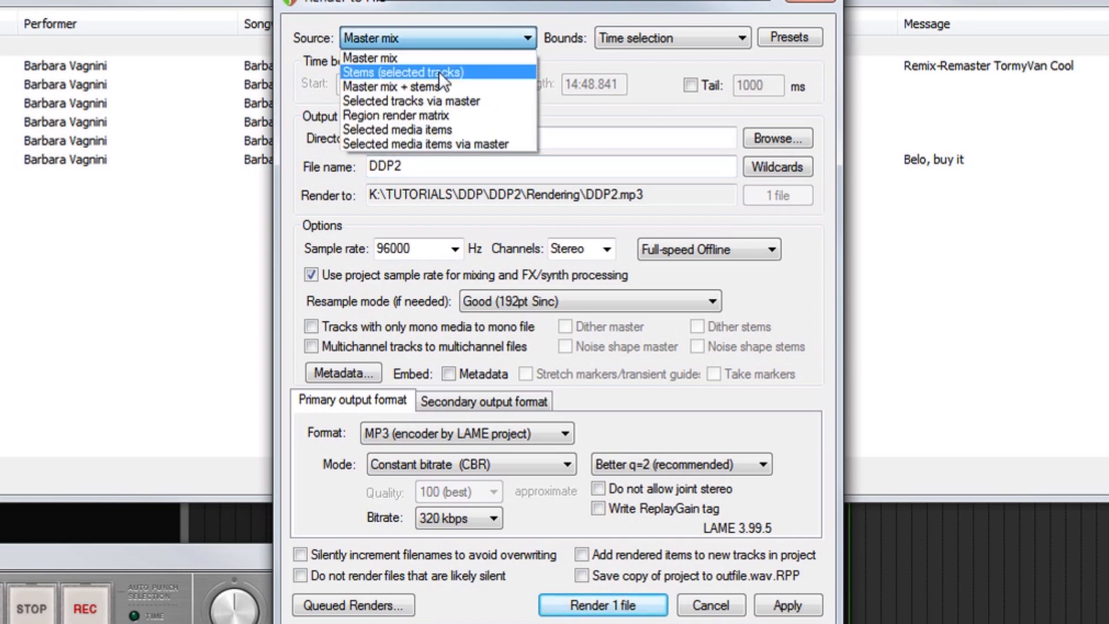
pyautogui.click(458, 102)
pyautogui.moveTo(357, 7); pyautogui.dragTo(343, 68)
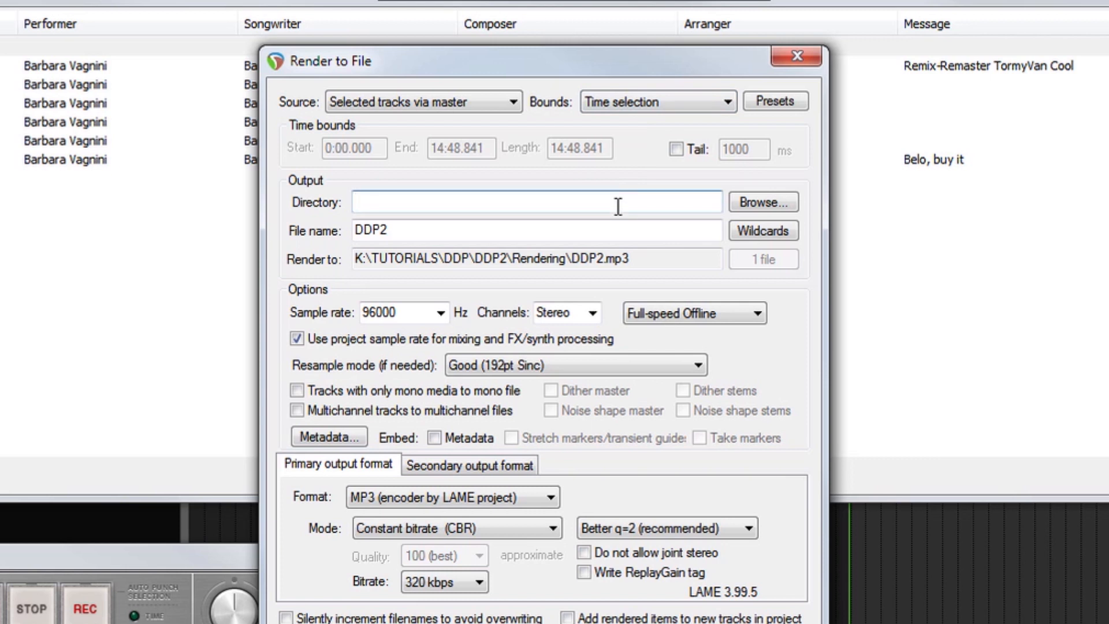
# - Set the output directory to DDP-Barbara and the file name to the $track wildcard
pyautogui.write('DDP')
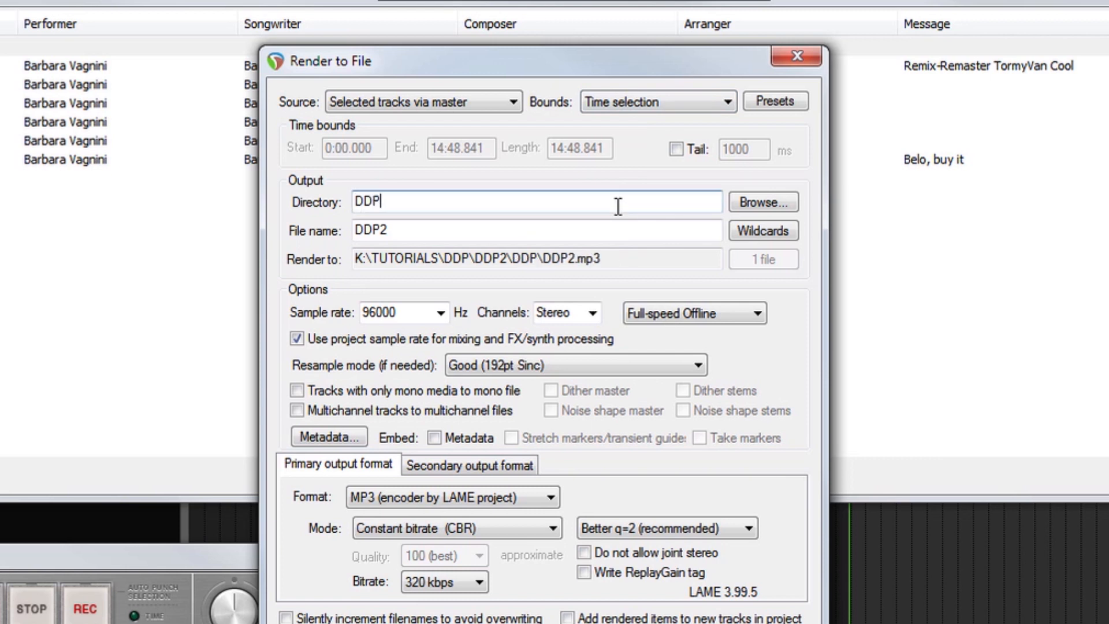
pyautogui.write('-Barbara')
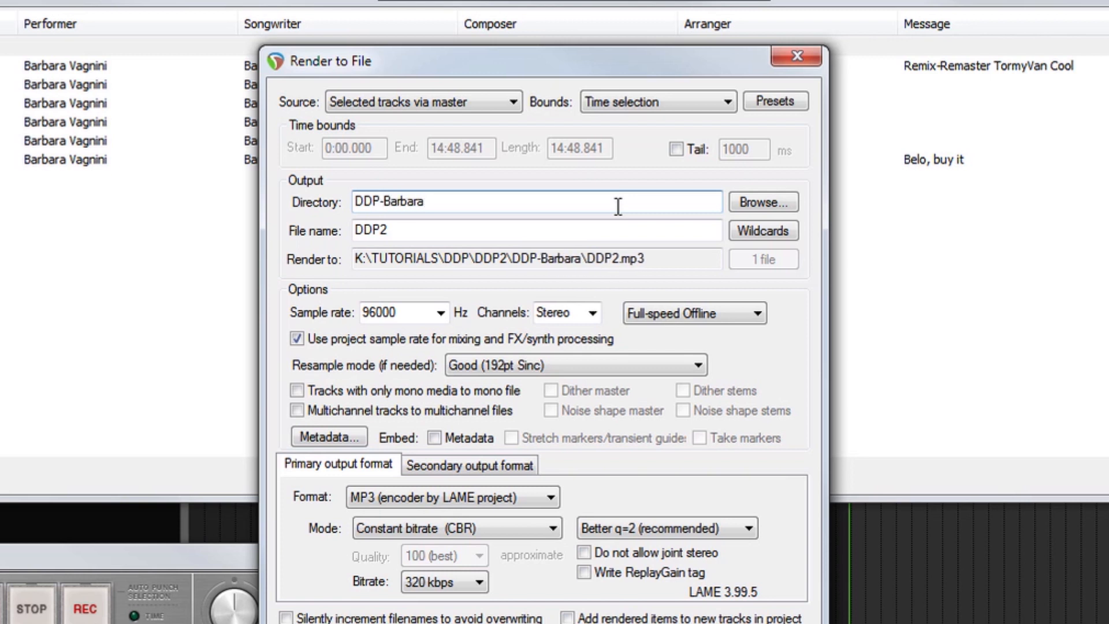
pyautogui.doubleClick(440, 230)
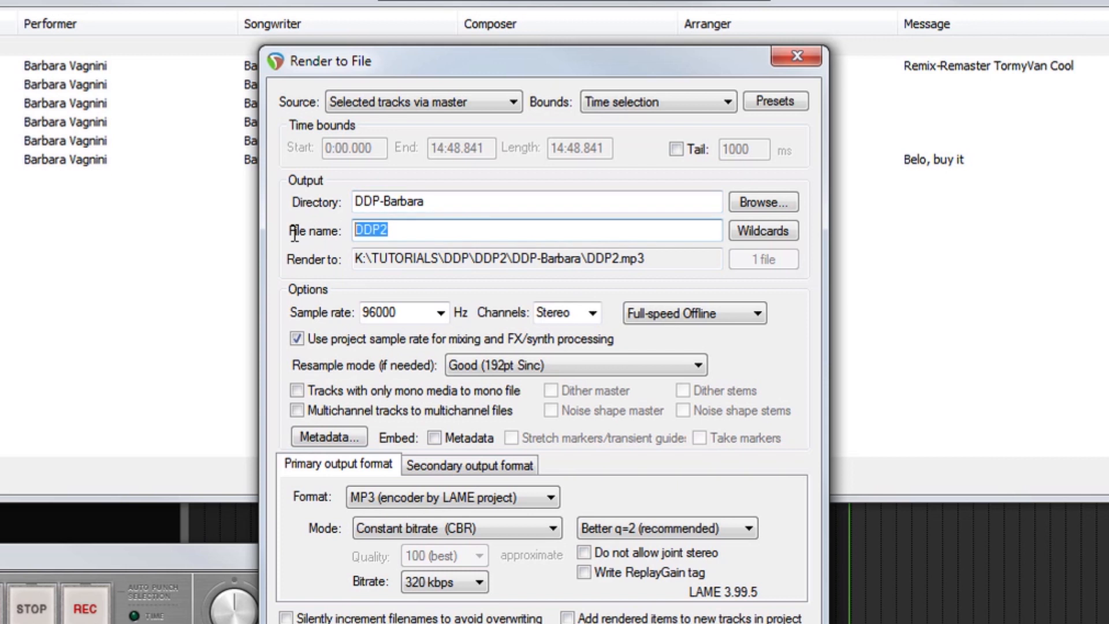
pyautogui.click(751, 234)
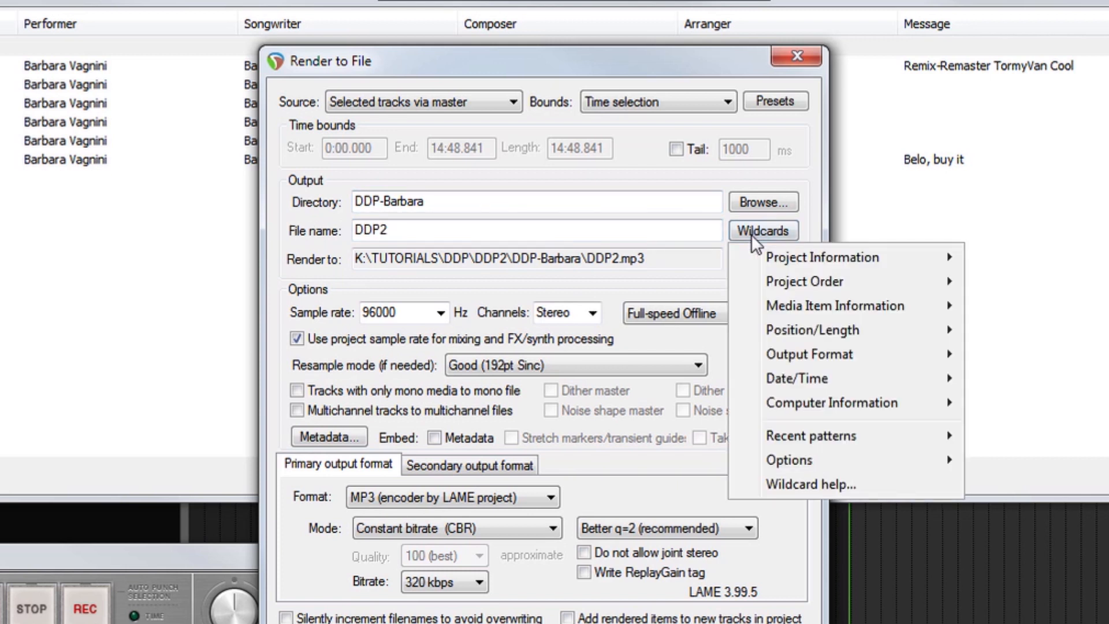
pyautogui.moveTo(768, 254)
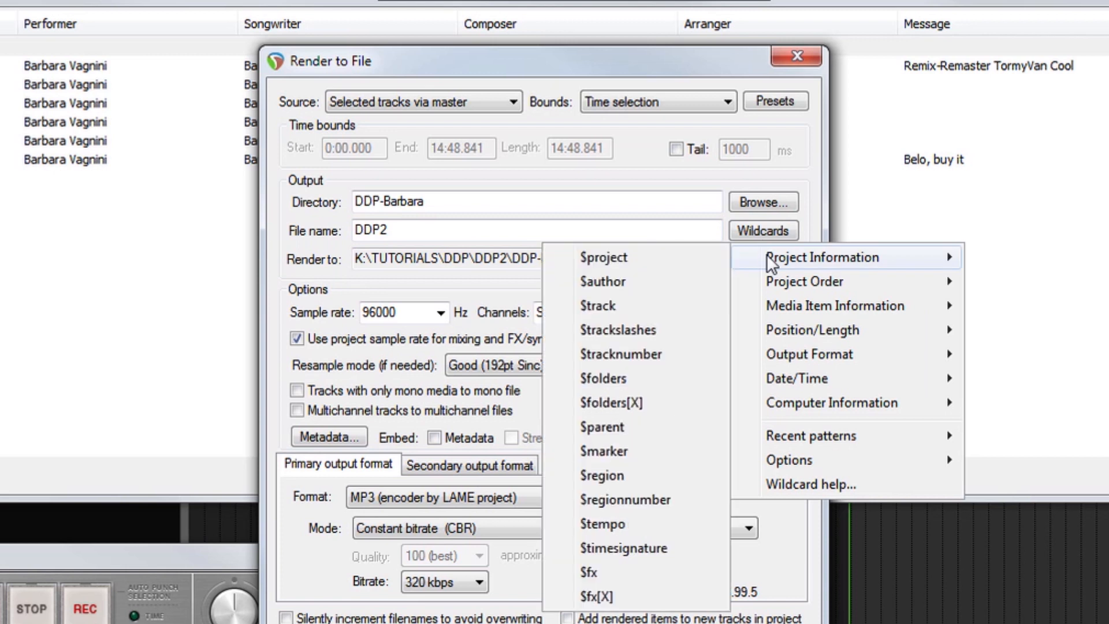
pyautogui.click(669, 305)
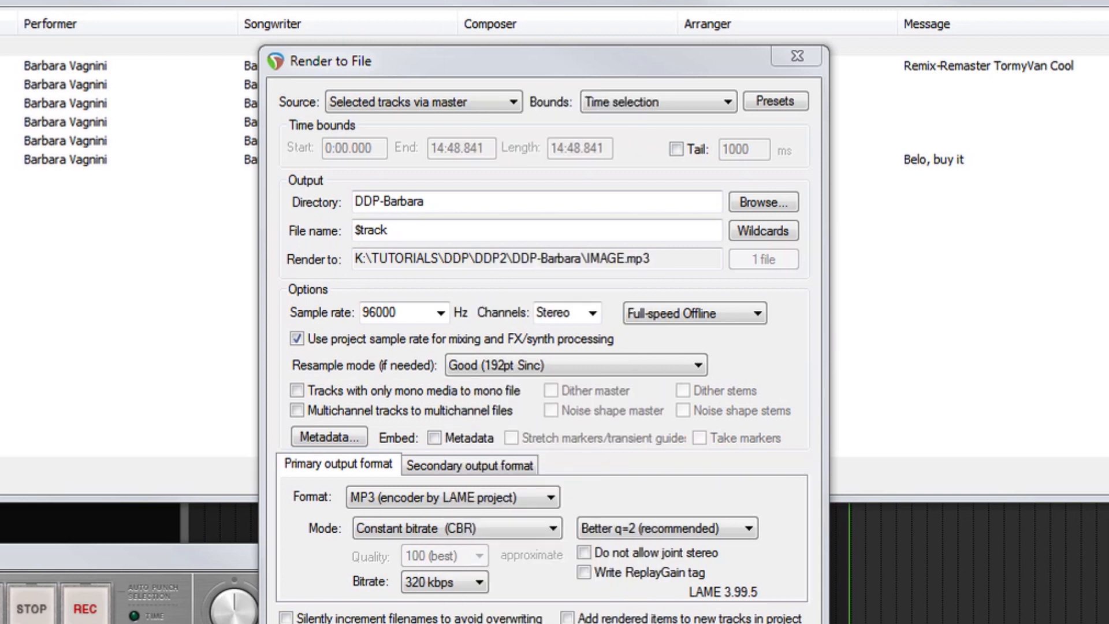
# - Set the sample rate to 44100 Hz and the output format to DDP, and render the file
pyautogui.click(393, 312)
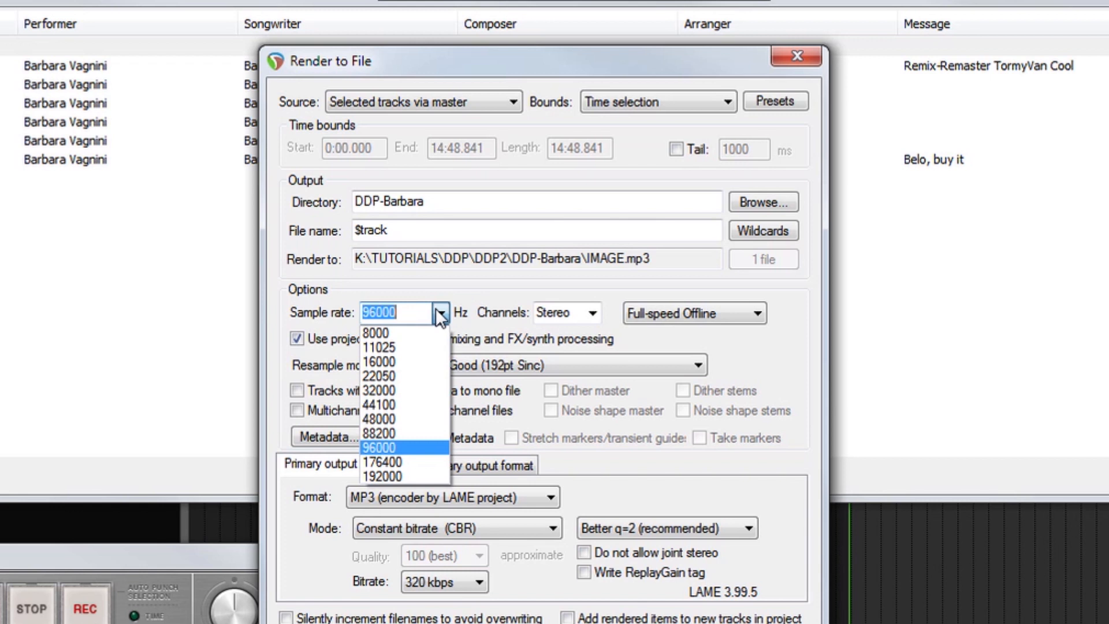
pyautogui.click(409, 404)
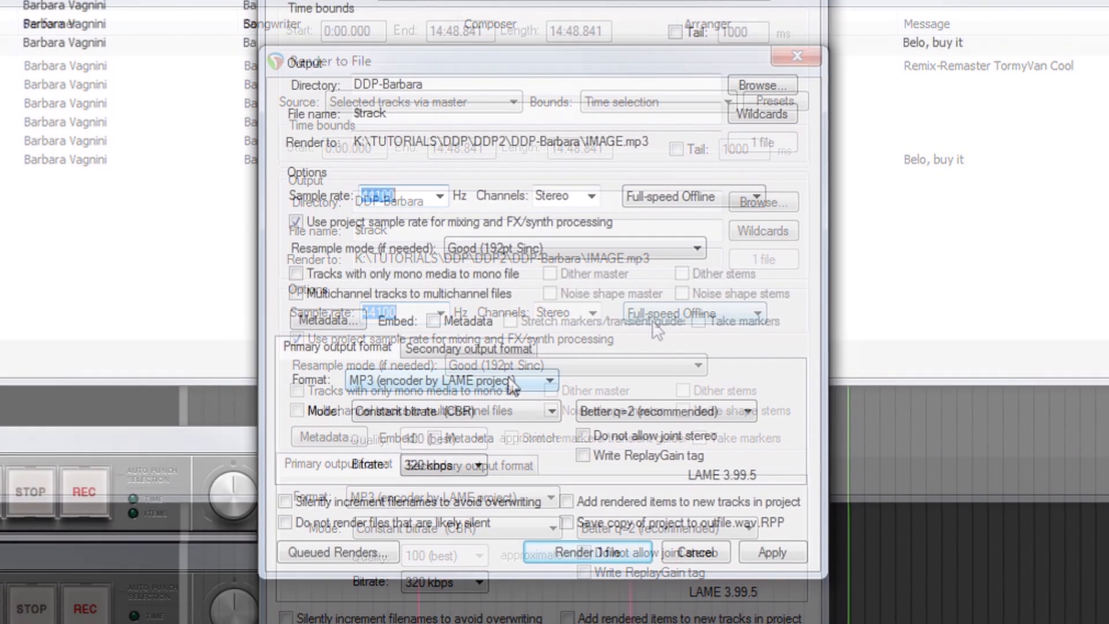
pyautogui.click(509, 494)
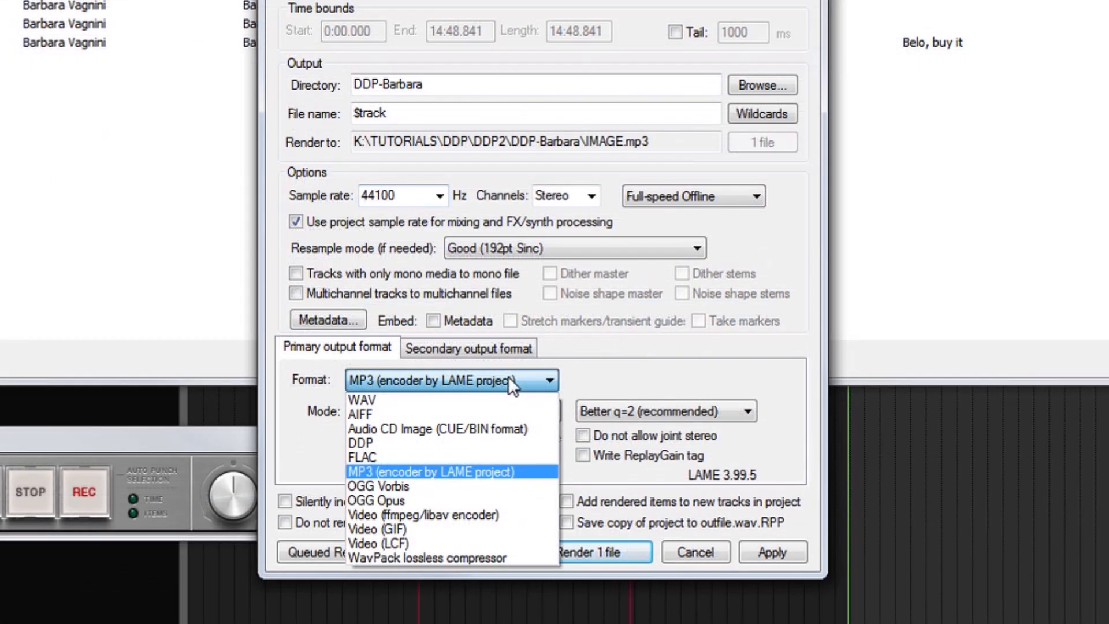
pyautogui.click(479, 436)
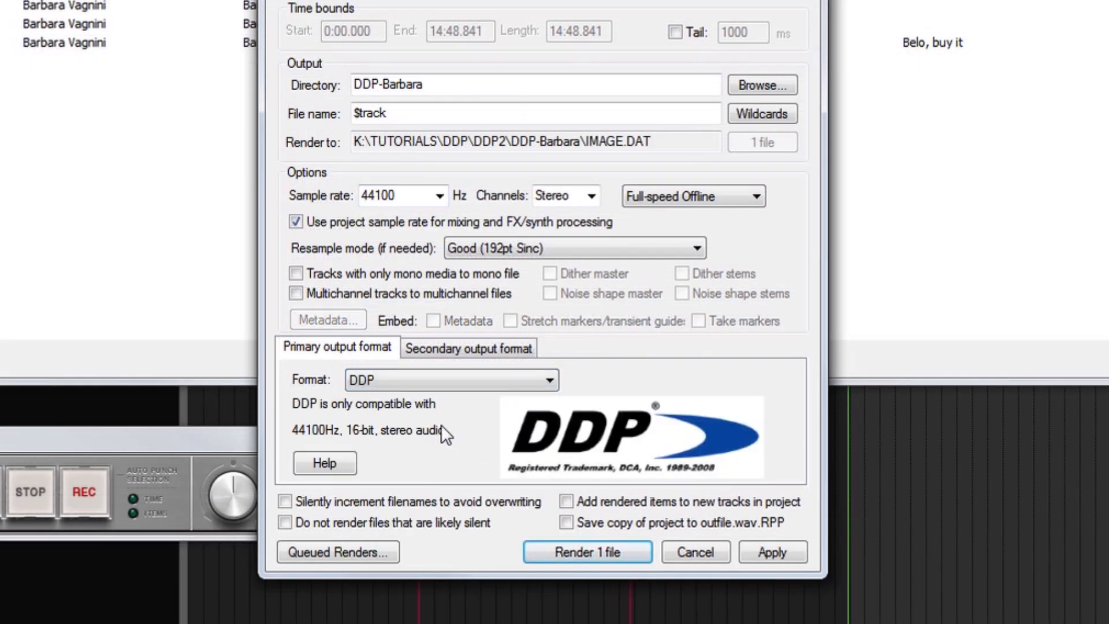
pyautogui.click(772, 553)
pyautogui.click(604, 551)
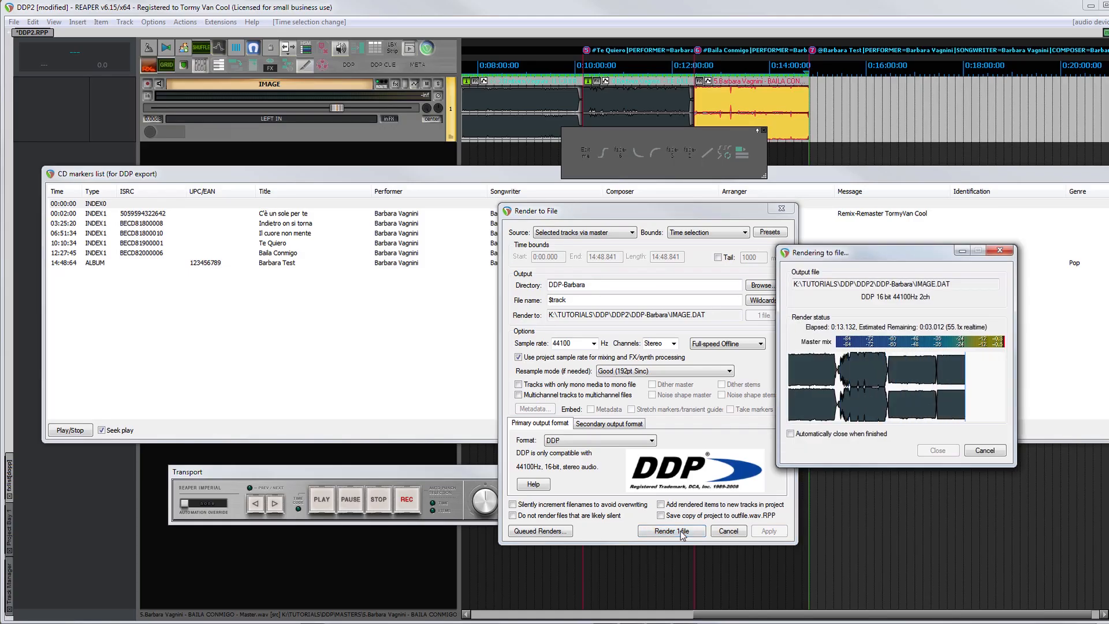
# - Open the render's output location in Windows Explorer and compress the DDP-Barbara folder into DDP-Barbara.zip inside DDP2
pyautogui.click(862, 451)
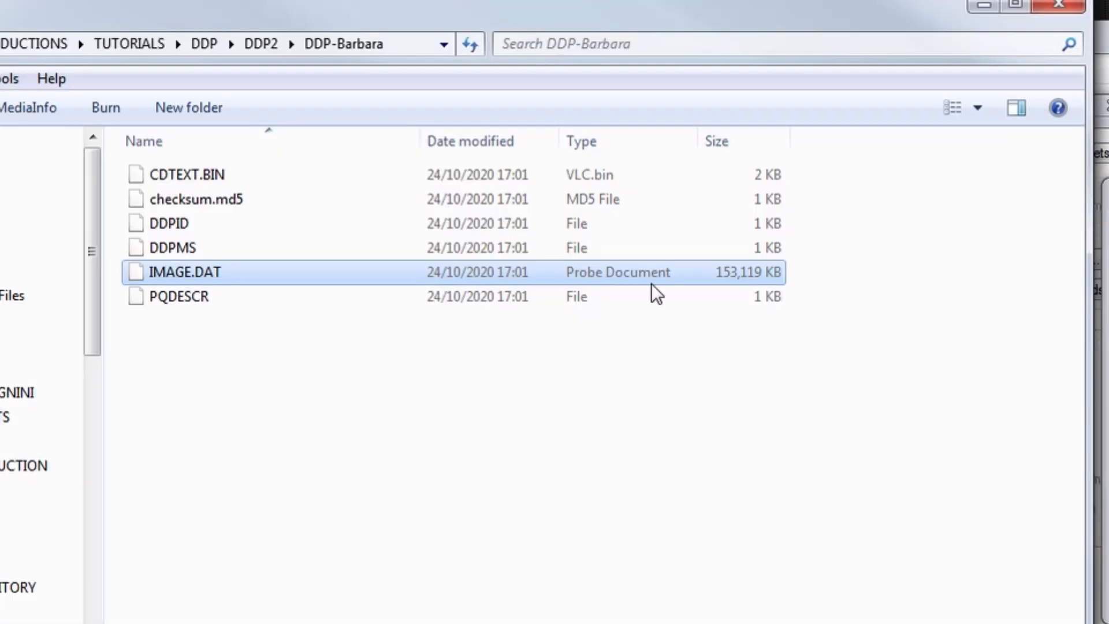
pyautogui.click(330, 386)
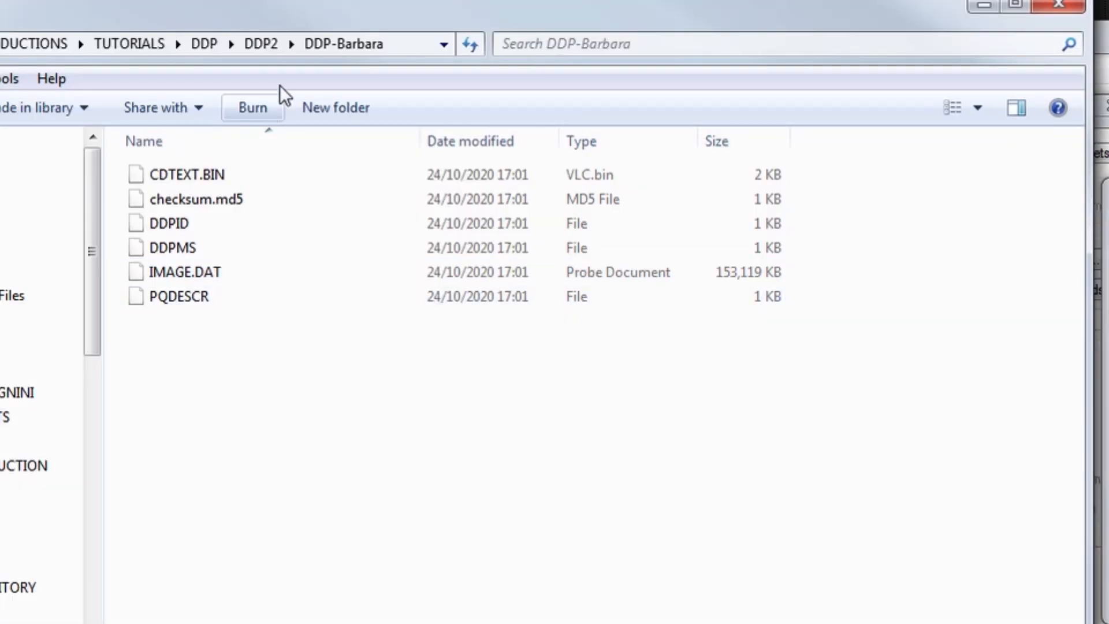
pyautogui.click(261, 44)
pyautogui.rightClick(258, 219)
pyautogui.click(546, 479)
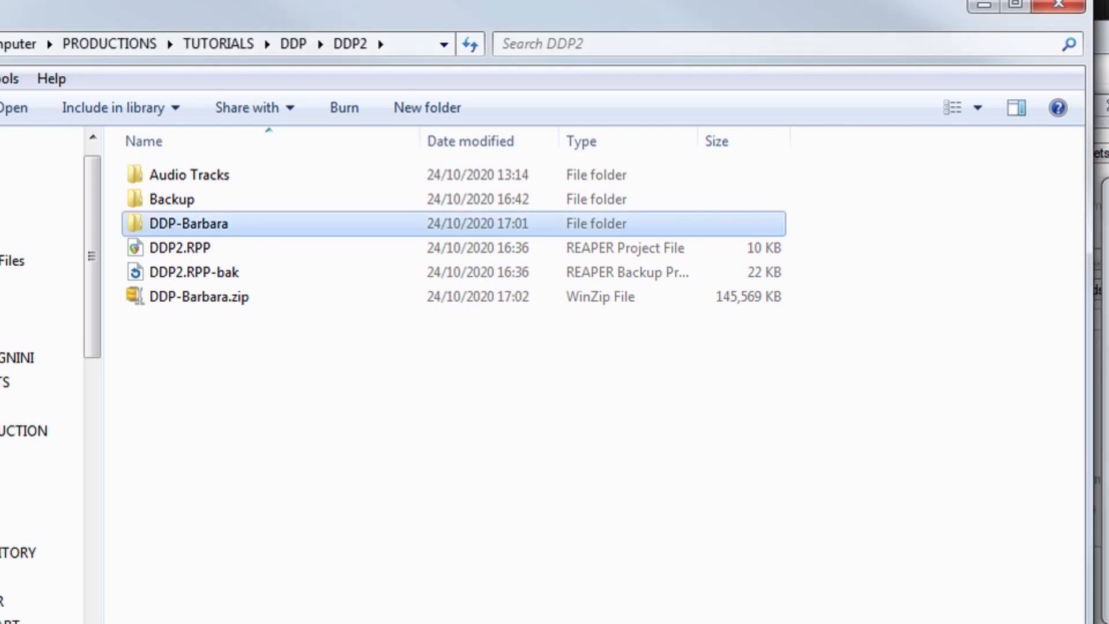
pyautogui.click(242, 374)
pyautogui.click(221, 299)
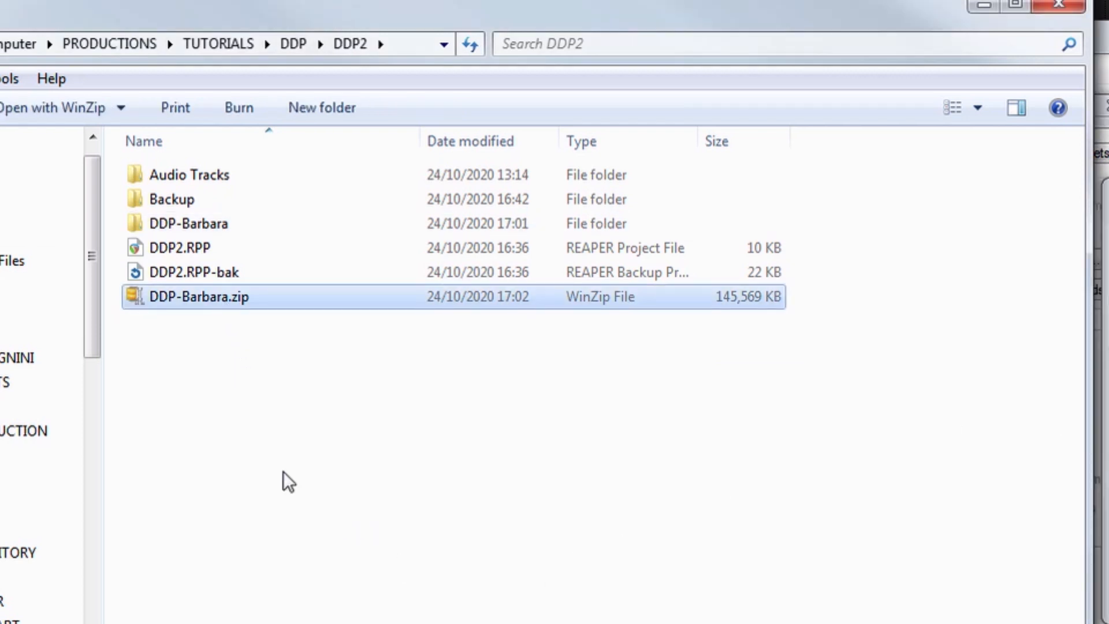